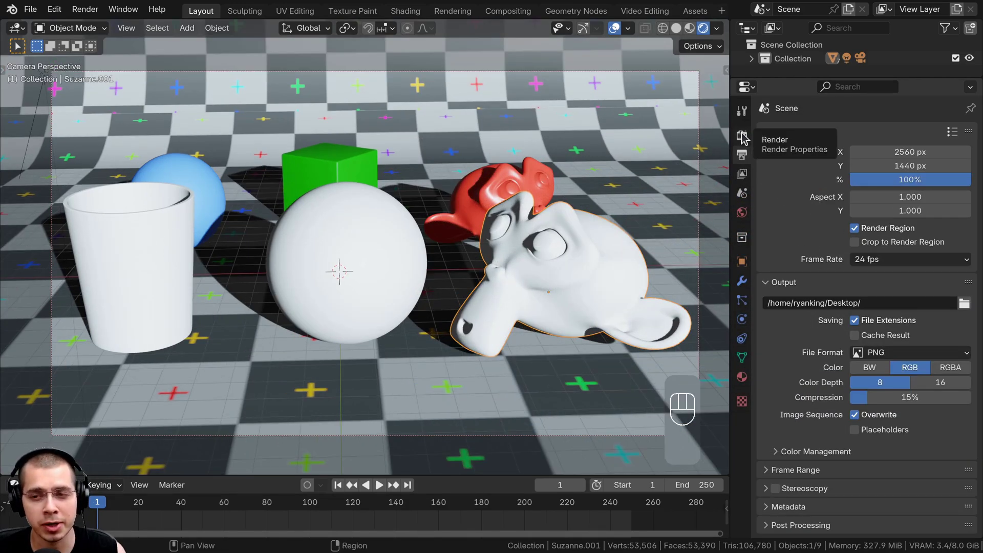
# - Set the scene's render engine to EEVEE in the render properties
pyautogui.click(742, 137)
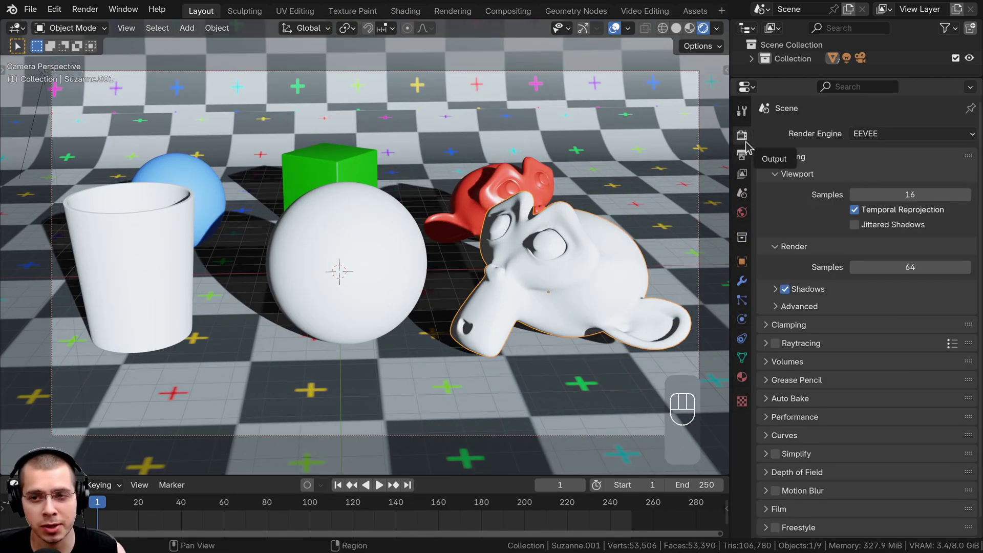
pyautogui.click(866, 135)
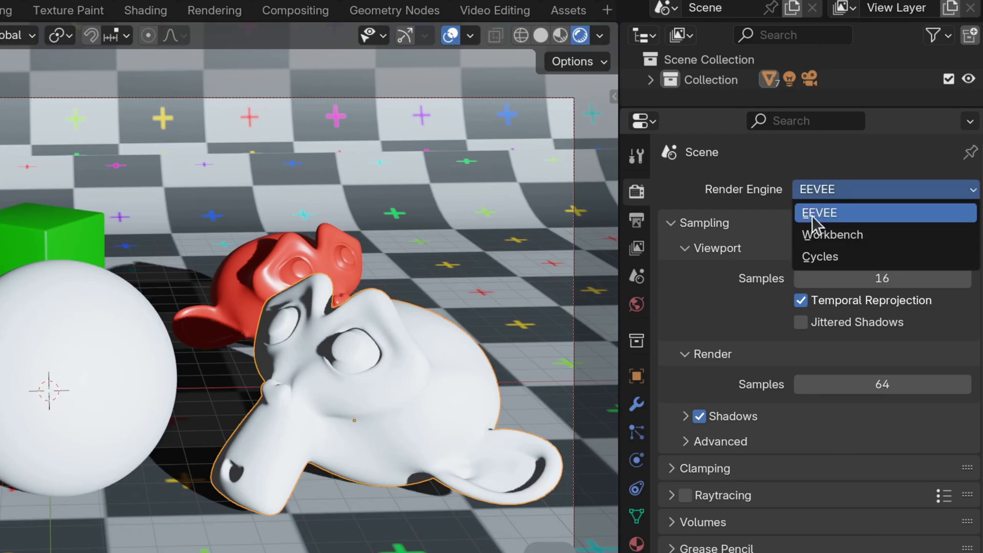
pyautogui.click(833, 213)
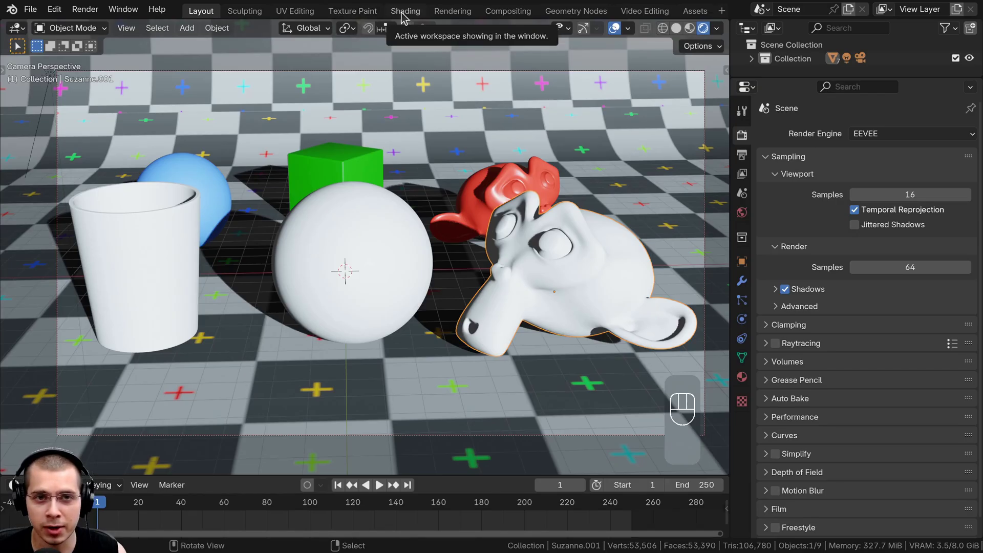
# - Switch to the Shading workspace and show the scene through the camera with Rendered viewport shading
pyautogui.click(152, 10)
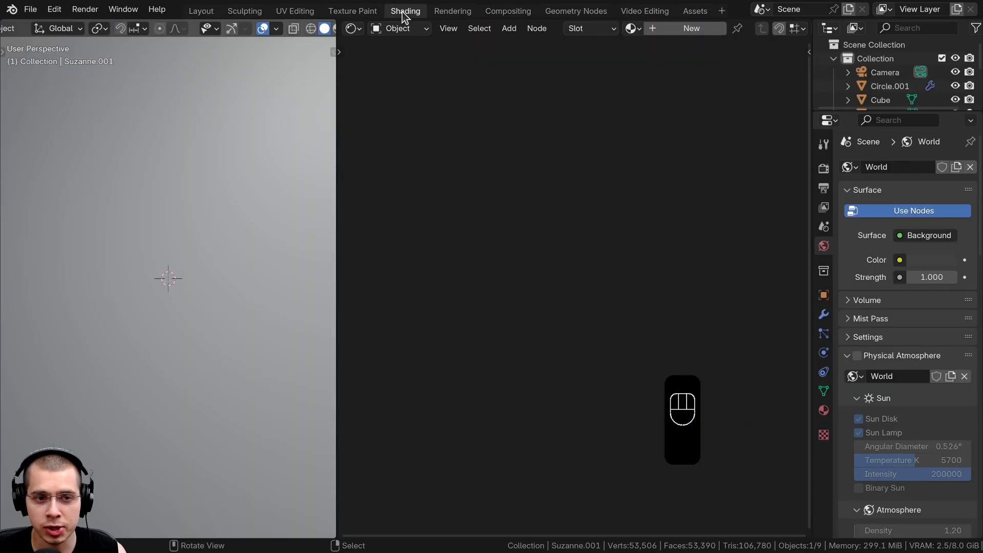
pyautogui.press('KP_0')
pyautogui.press('z')
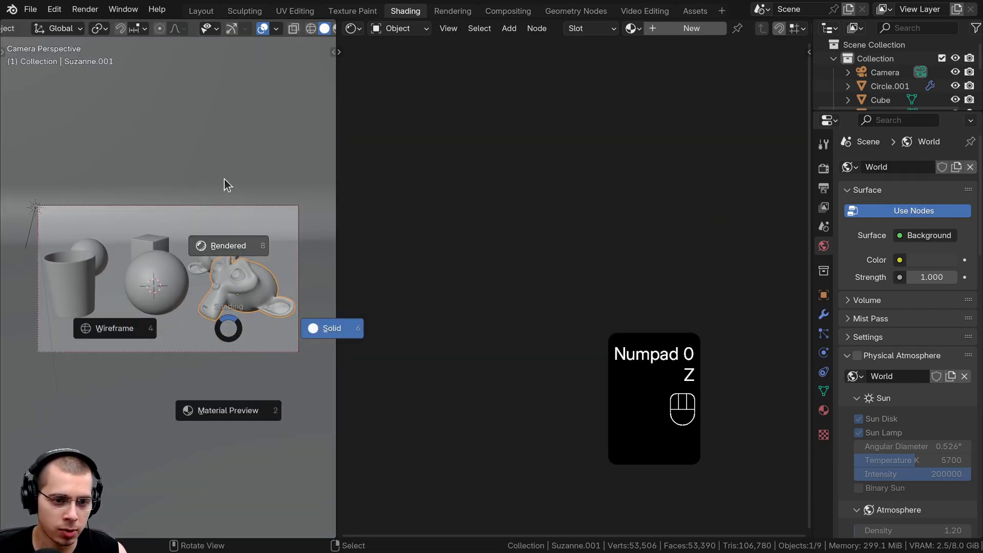
pyautogui.click(225, 185)
pyautogui.scroll(5, 225, 185)
# - Create a new material on the white sphere in the middle and name it "Eevee Glass Shader"
pyautogui.click(184, 287)
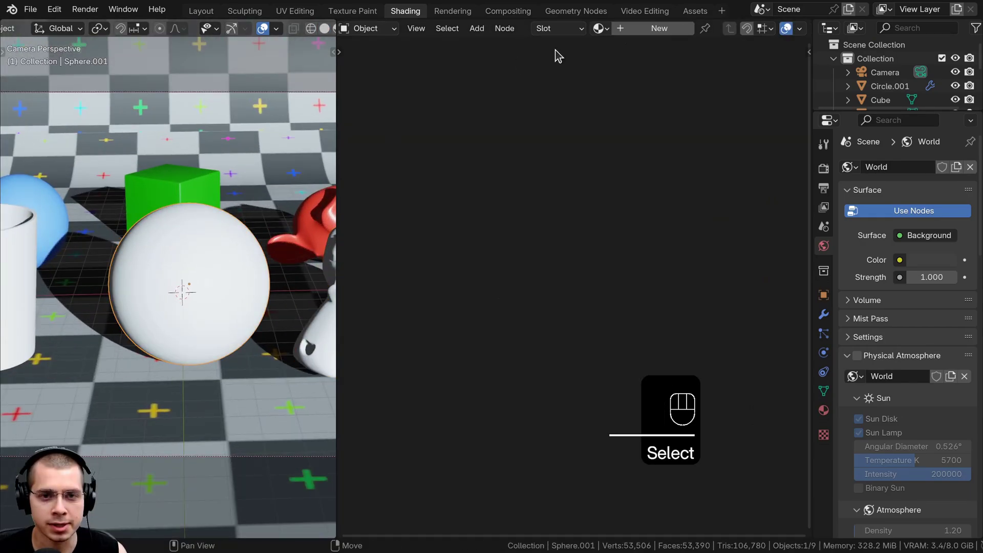
pyautogui.click(660, 29)
pyautogui.moveTo(443, 174); pyautogui.dragTo(425, 167, button='middle')
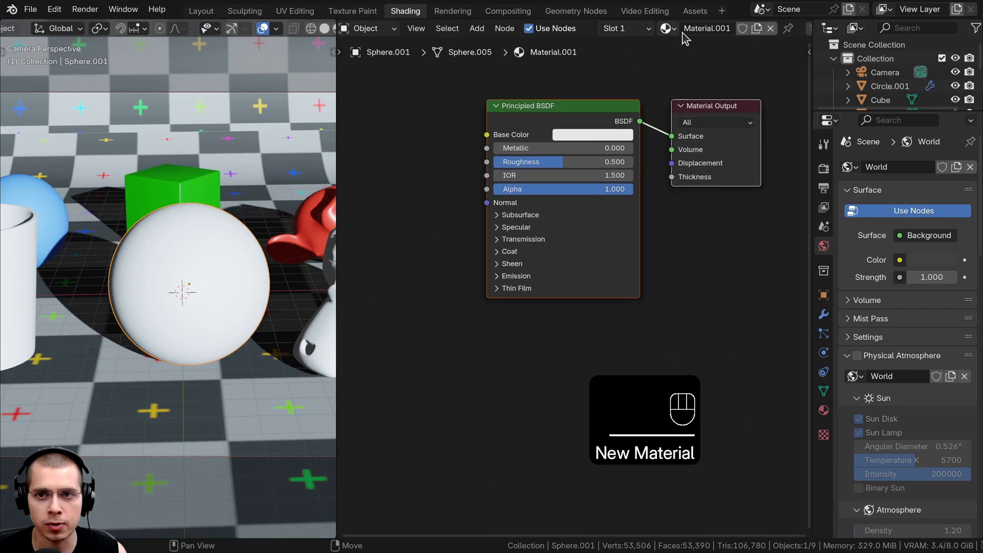
pyautogui.click(702, 29)
pyautogui.write('Eevee Glass Shader')
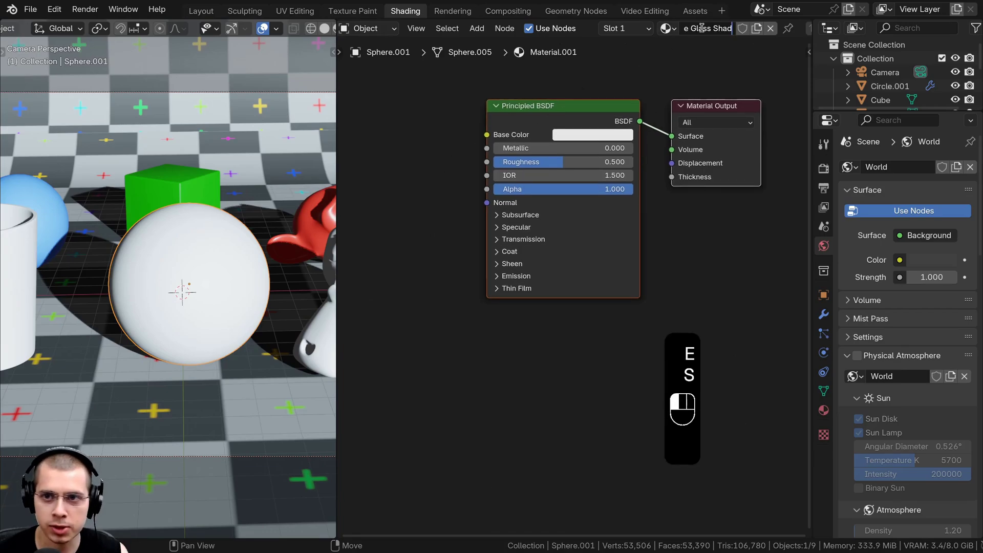
pyautogui.press('Return')
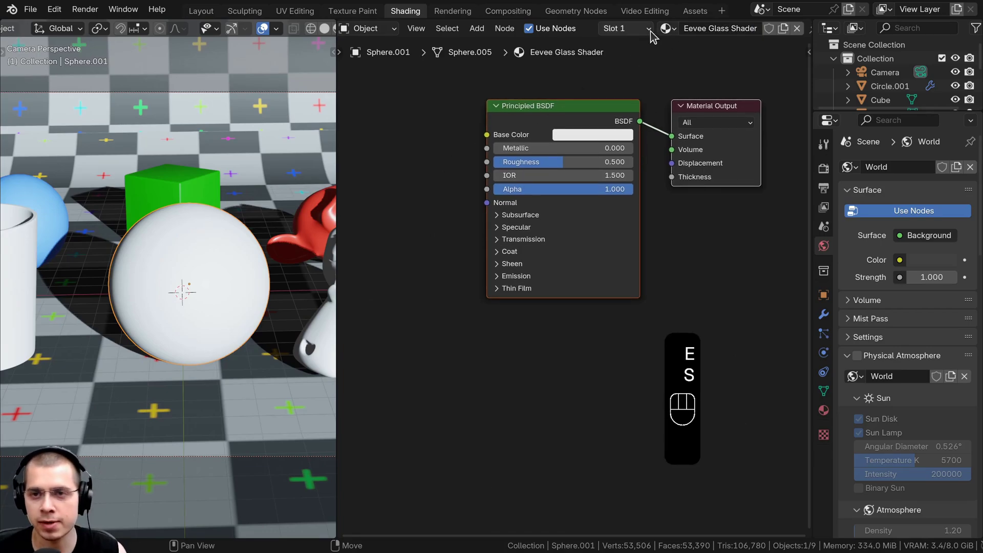
# - Assign the existing Eevee Glass Shader material to the white monkey head and the white cup
pyautogui.scroll(-2, 260, 249)
pyautogui.click(260, 249)
pyautogui.click(602, 28)
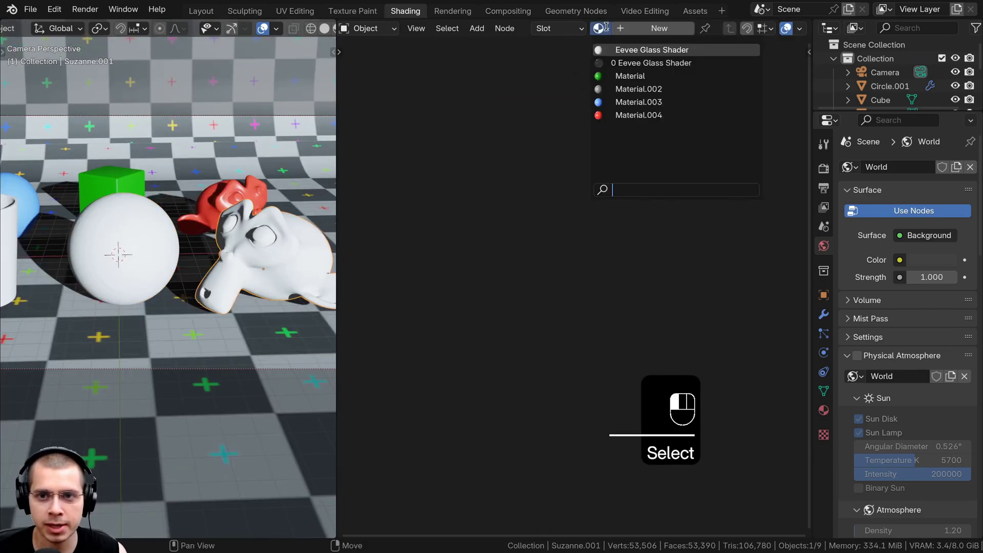
pyautogui.click(658, 61)
pyautogui.keyDown('shift'); pyautogui.moveTo(55, 183); pyautogui.dragTo(122, 185, button='middle'); pyautogui.keyUp('shift')
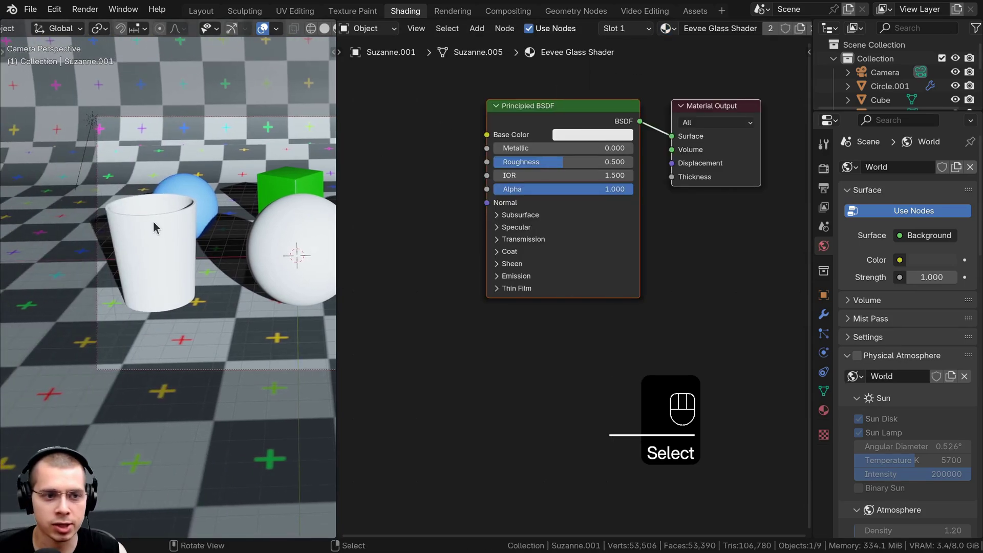
pyautogui.click(154, 222)
pyautogui.click(599, 28)
pyautogui.click(658, 62)
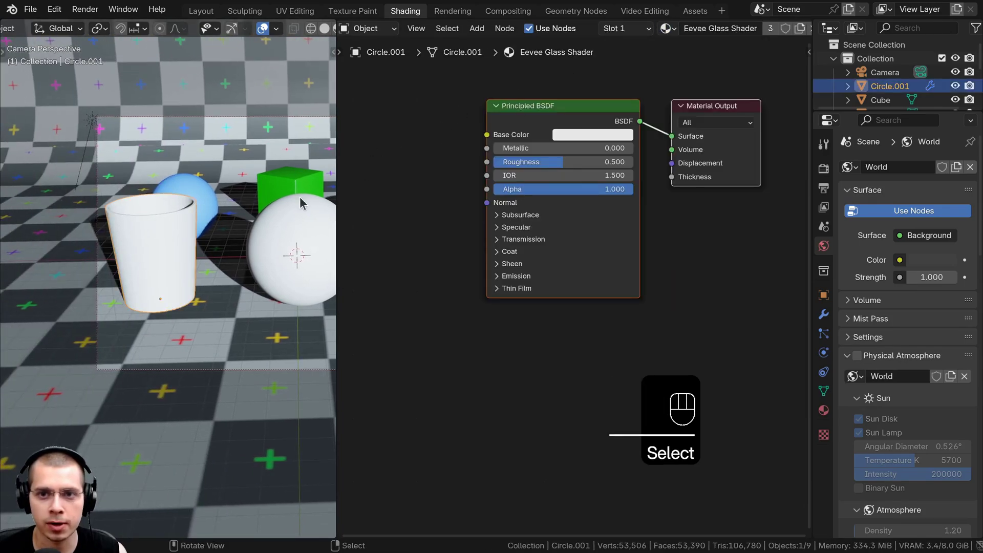
# - Set the Transmission weight of the glass material's Principled BSDF to 1.000
pyautogui.keyDown('shift'); pyautogui.moveTo(231, 256); pyautogui.dragTo(143, 256, button='middle'); pyautogui.keyUp('shift')
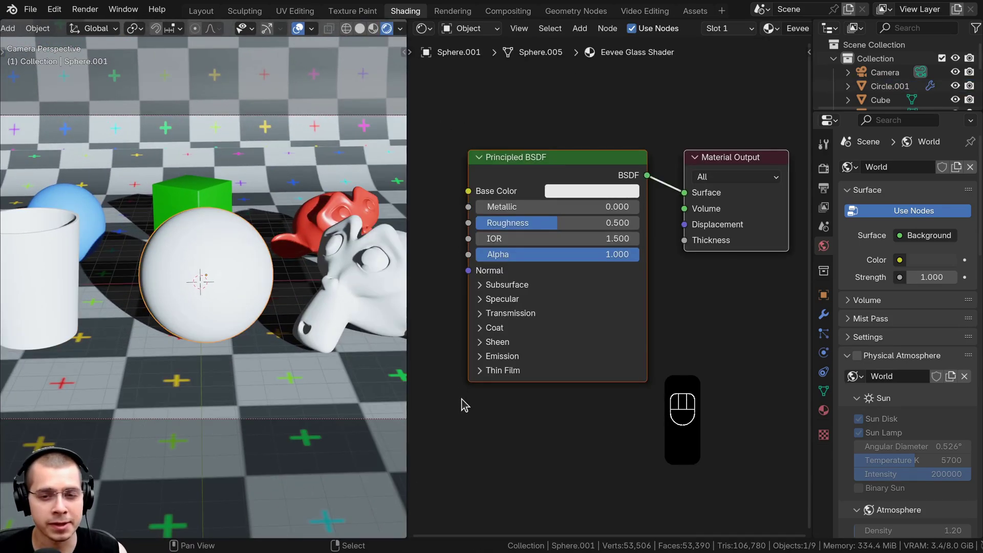
pyautogui.moveTo(493, 324); pyautogui.dragTo(485, 259, button='middle')
pyautogui.scroll(1, 487, 259)
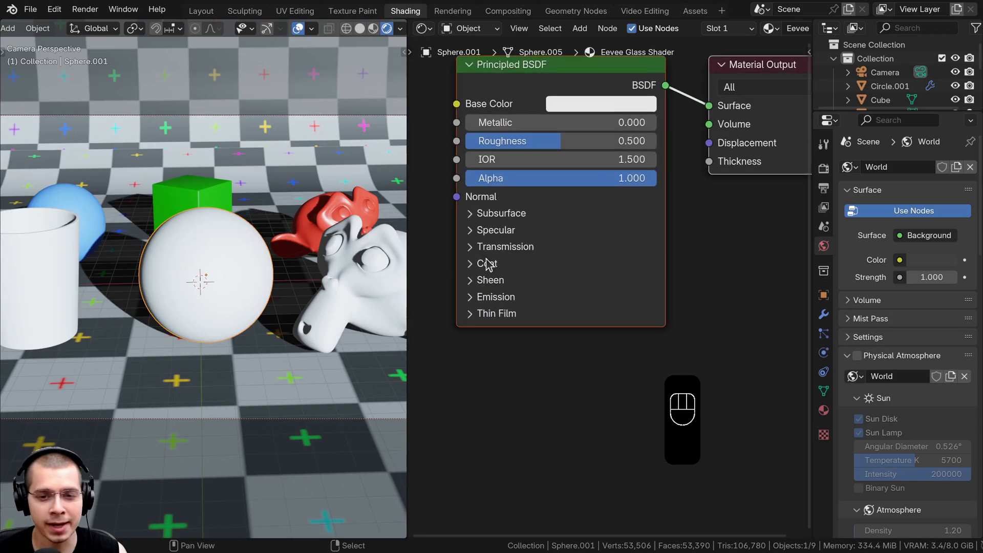
pyautogui.click(477, 248)
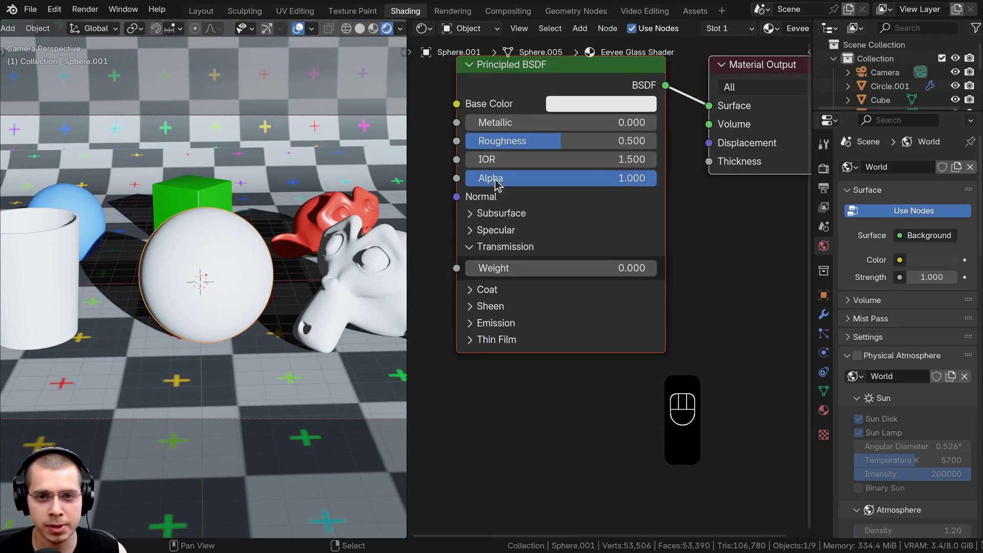
pyautogui.moveTo(480, 291); pyautogui.dragTo(532, 283, button='middle')
pyautogui.click(539, 263)
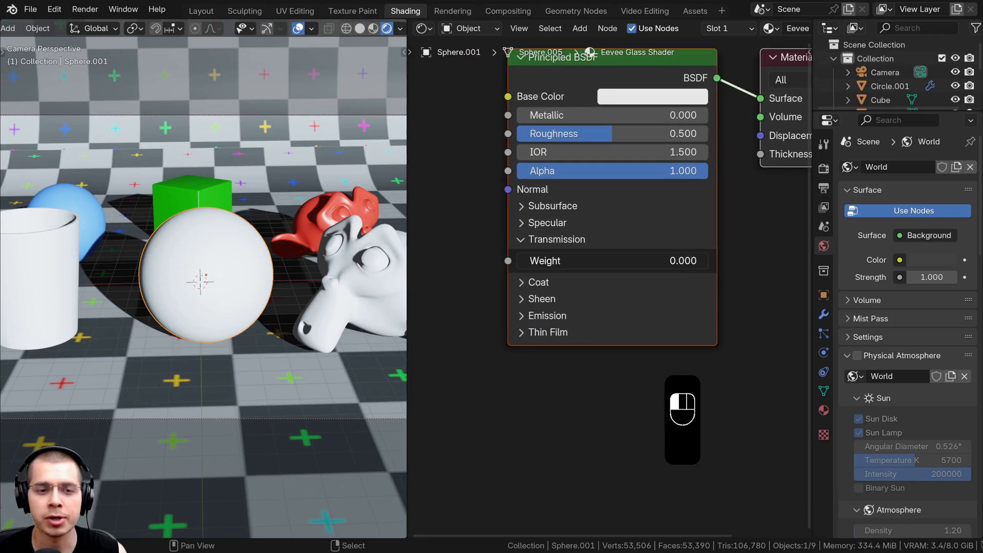
pyautogui.moveTo(538, 263); pyautogui.dragTo(768, 271)
# - Examine how the cup, sphere and monkey head render with full transmission from several angles and distances
pyautogui.scroll(-2, 300, 317)
pyautogui.keyDown('shift'); pyautogui.moveTo(282, 310); pyautogui.dragTo(254, 309, button='middle'); pyautogui.keyUp('shift')
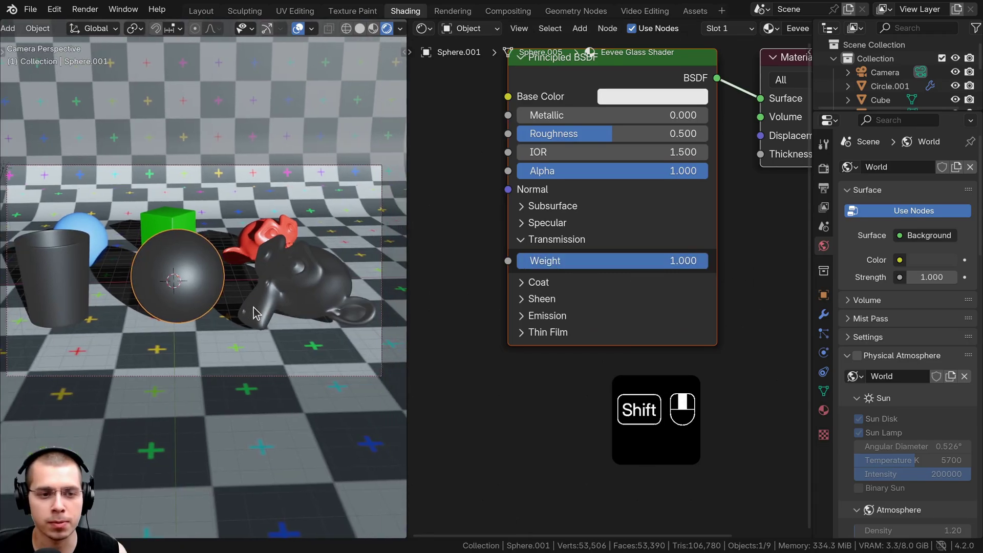
pyautogui.moveTo(315, 303); pyautogui.dragTo(287, 312, button='middle')
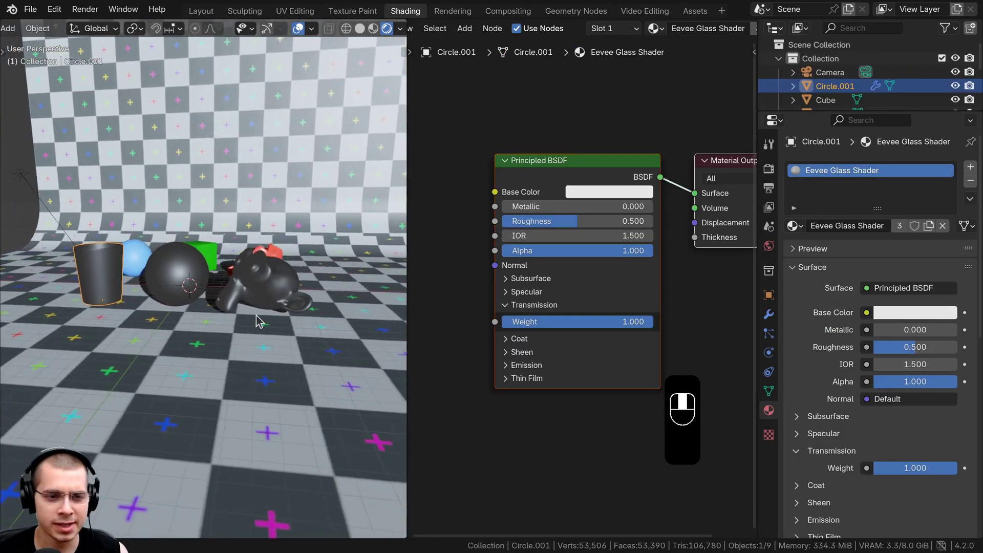
pyautogui.scroll(4, 258, 333)
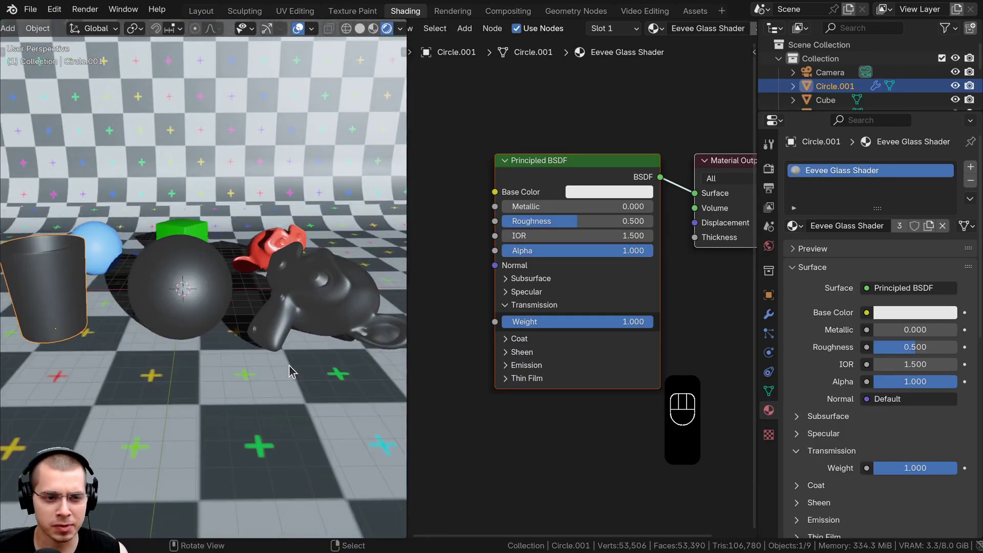
pyautogui.scroll(-4, 261, 378)
pyautogui.moveTo(246, 323); pyautogui.dragTo(231, 302, button='middle')
pyautogui.keyDown('ctrl'); pyautogui.moveTo(231, 302); pyautogui.dragTo(195, 266, button='middle'); pyautogui.keyUp('ctrl')
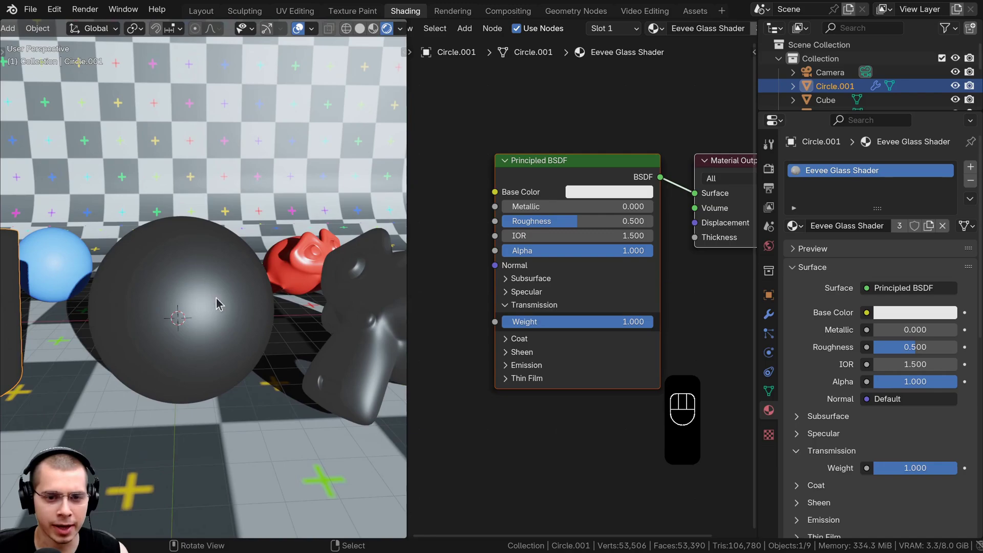
pyautogui.keyDown('shift'); pyautogui.moveTo(243, 364); pyautogui.dragTo(257, 318, button='middle'); pyautogui.keyUp('shift')
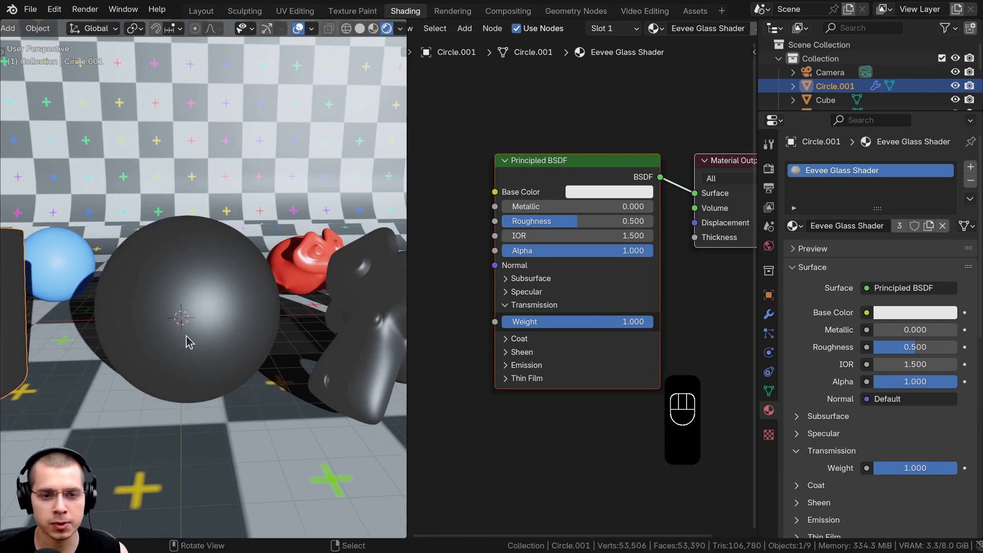
pyautogui.scroll(3, 235, 329)
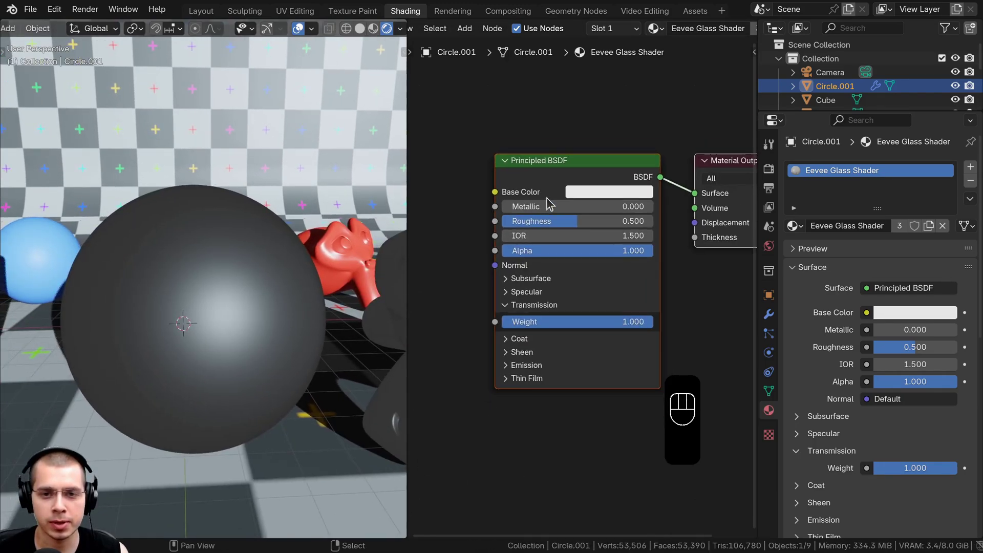
# - Set the glass material's Base Color to pure white and its Roughness to 0.000
pyautogui.click(581, 197)
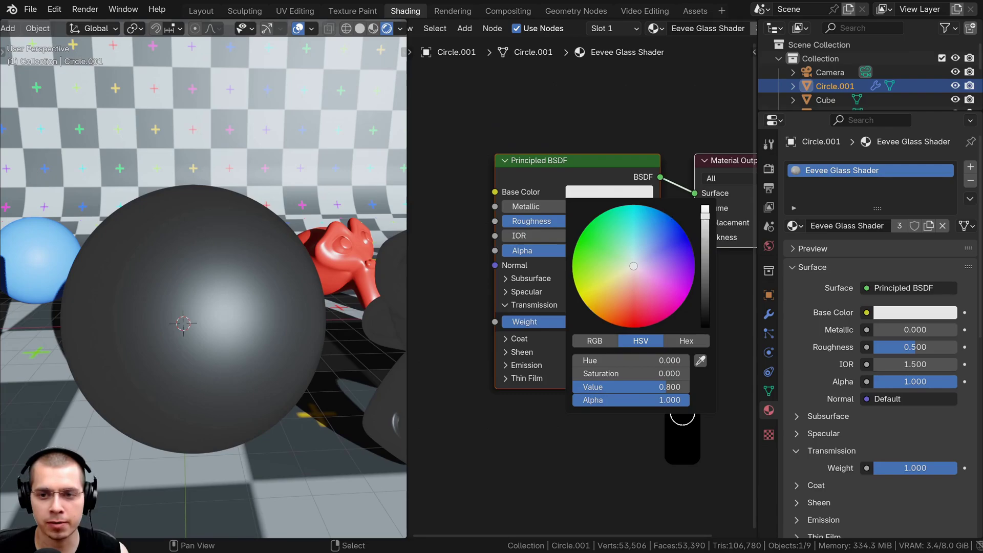
pyautogui.click(705, 207)
pyautogui.moveTo(646, 237); pyautogui.dragTo(634, 322)
pyautogui.rightClick(634, 322)
pyautogui.moveTo(583, 225); pyautogui.dragTo(500, 225)
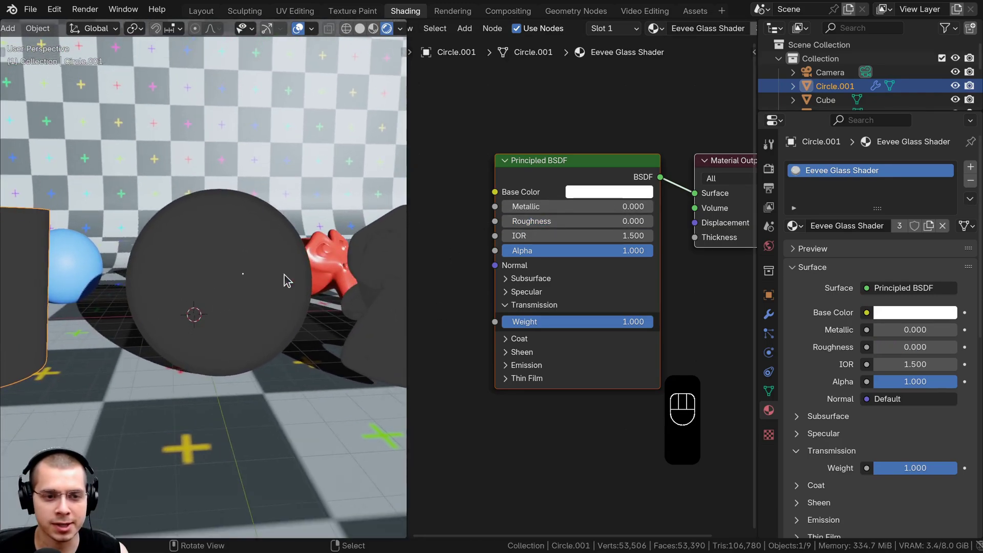
# - Select the middle sphere and enable Raytracing in the EEVEE render settings
pyautogui.click(291, 277)
pyautogui.click(769, 174)
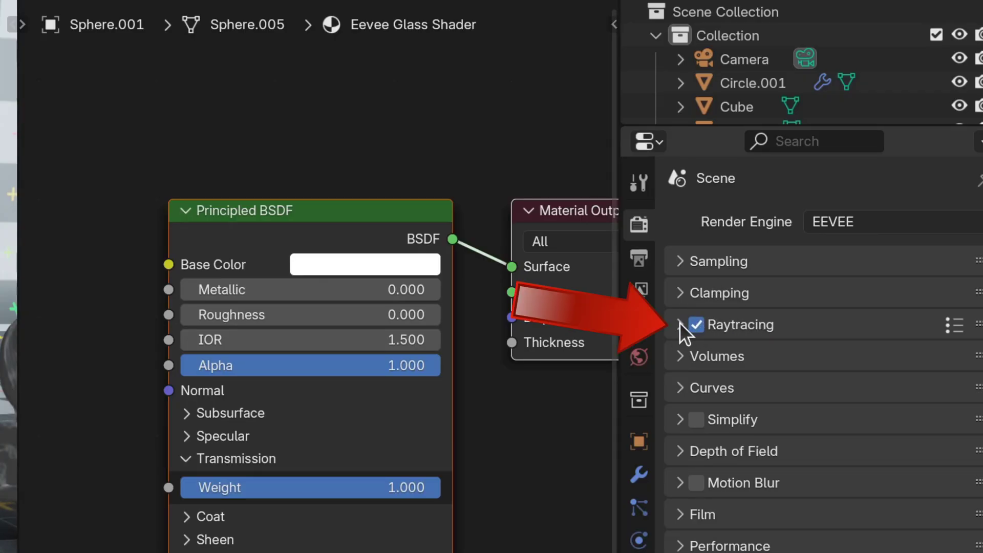
pyautogui.click(680, 323)
pyautogui.click(679, 324)
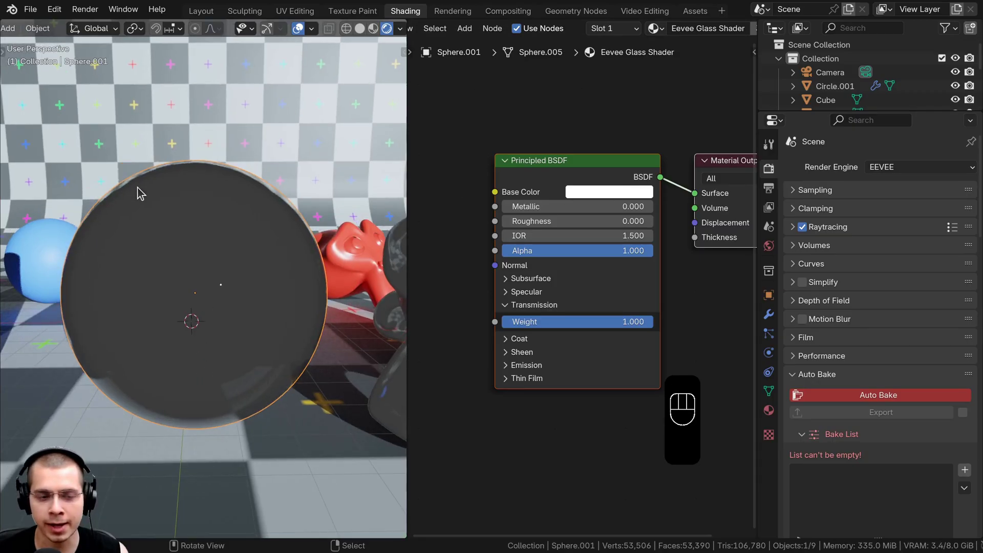
# - Enable Raytraced Transmission in the surface settings of the Eevee Glass Shader material
pyautogui.click(768, 411)
pyautogui.scroll(-5, 840, 230)
pyautogui.scroll(-8, 839, 235)
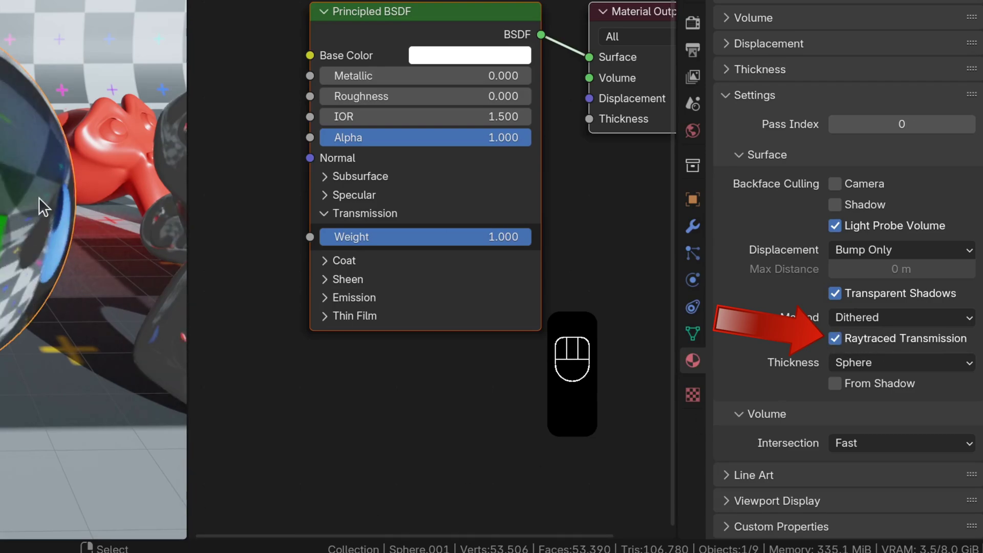
# - Examine the refraction of the surrounding objects through the glass sphere from several angles and distances
pyautogui.scroll(-4, 48, 208)
pyautogui.moveTo(48, 208); pyautogui.dragTo(255, 305, button='middle')
pyautogui.scroll(3, 255, 305)
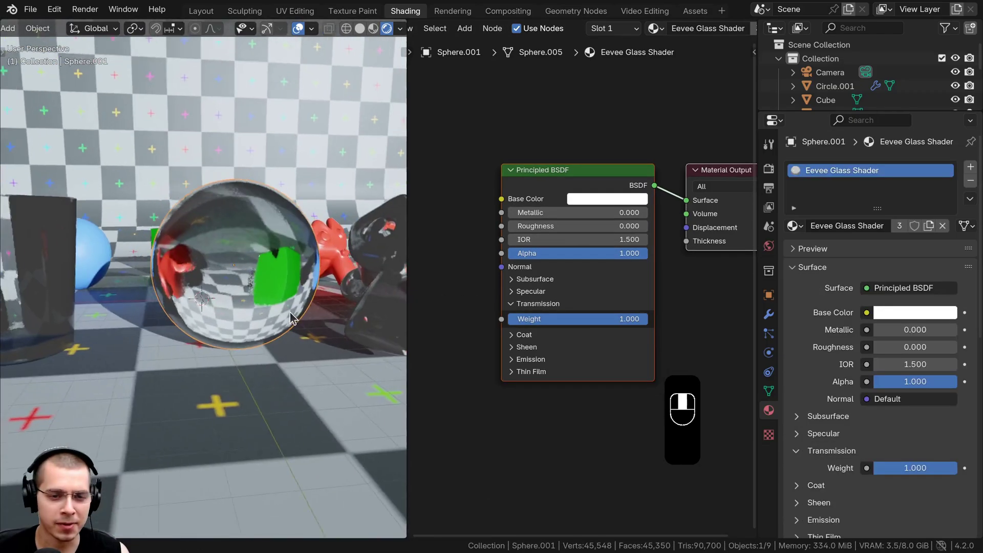
pyautogui.moveTo(240, 287); pyautogui.dragTo(223, 194, button='middle')
pyautogui.moveTo(235, 288); pyautogui.dragTo(252, 342, button='middle')
pyautogui.scroll(1, 252, 342)
pyautogui.moveTo(223, 277); pyautogui.dragTo(214, 217, button='middle')
pyautogui.scroll(-2, 214, 217)
pyautogui.scroll(4, 181, 263)
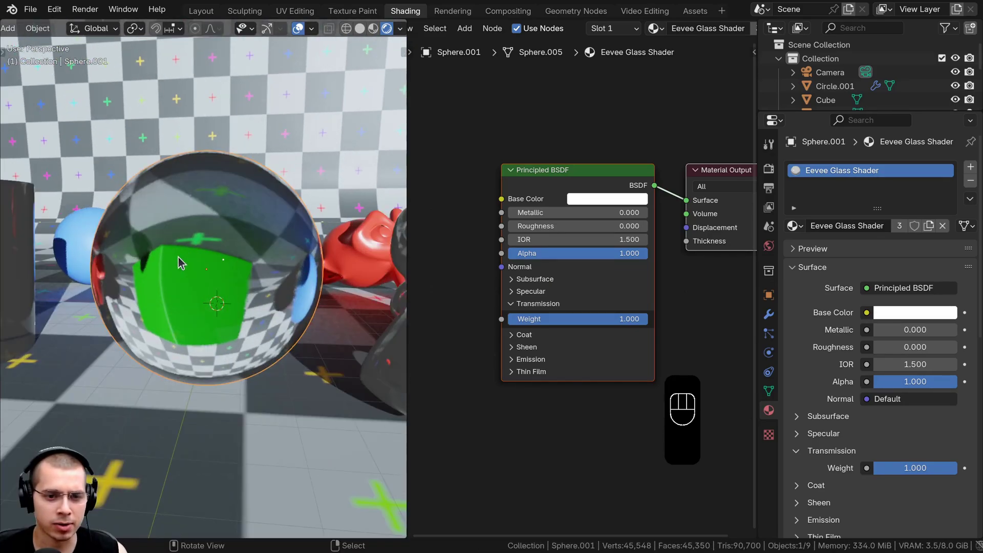
pyautogui.scroll(-4, 179, 280)
pyautogui.moveTo(179, 280); pyautogui.dragTo(190, 282, button='middle')
pyautogui.scroll(3, 215, 281)
pyautogui.keyDown('shift'); pyautogui.moveTo(256, 283); pyautogui.dragTo(188, 282, button='middle'); pyautogui.keyUp('shift')
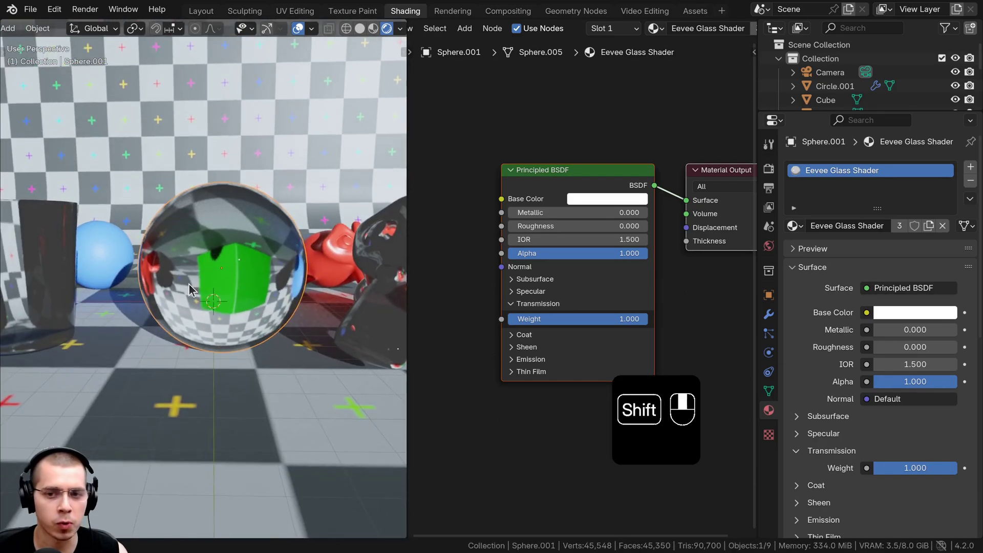
# - Set the glass material's surface Thickness mode to Slab and check the objects in the viewport
pyautogui.scroll(-15, 813, 307)
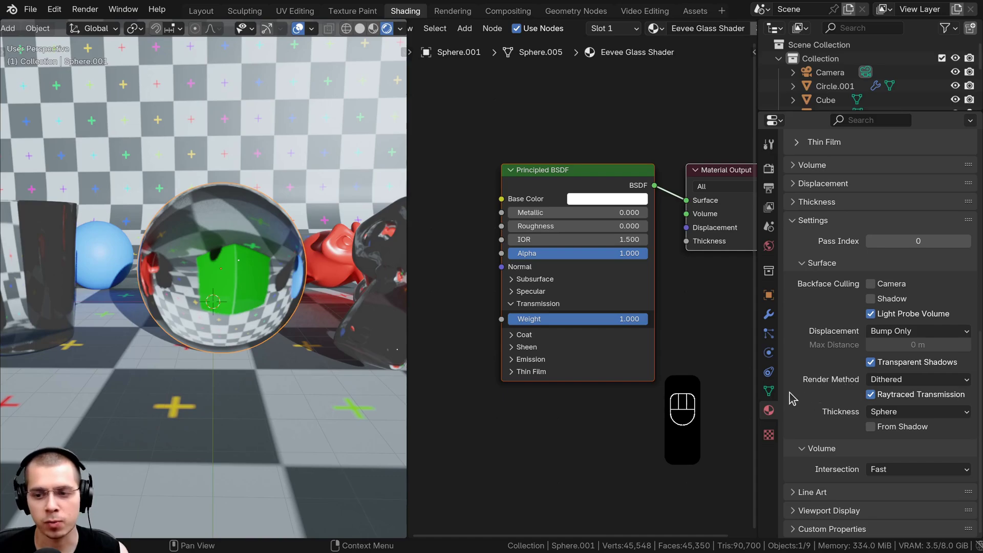
pyautogui.click(913, 416)
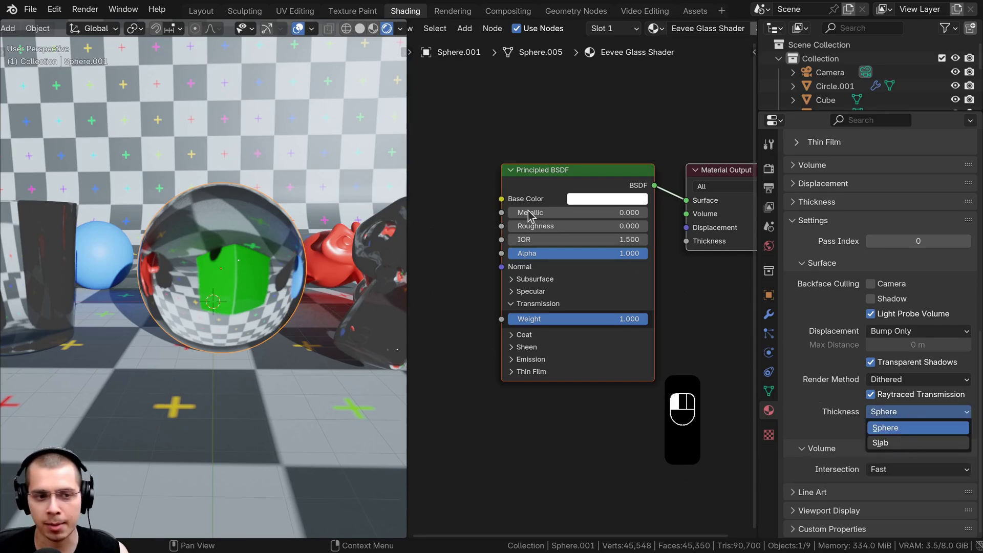
pyautogui.click(897, 444)
pyautogui.scroll(-2, 253, 302)
pyautogui.scroll(6, 252, 302)
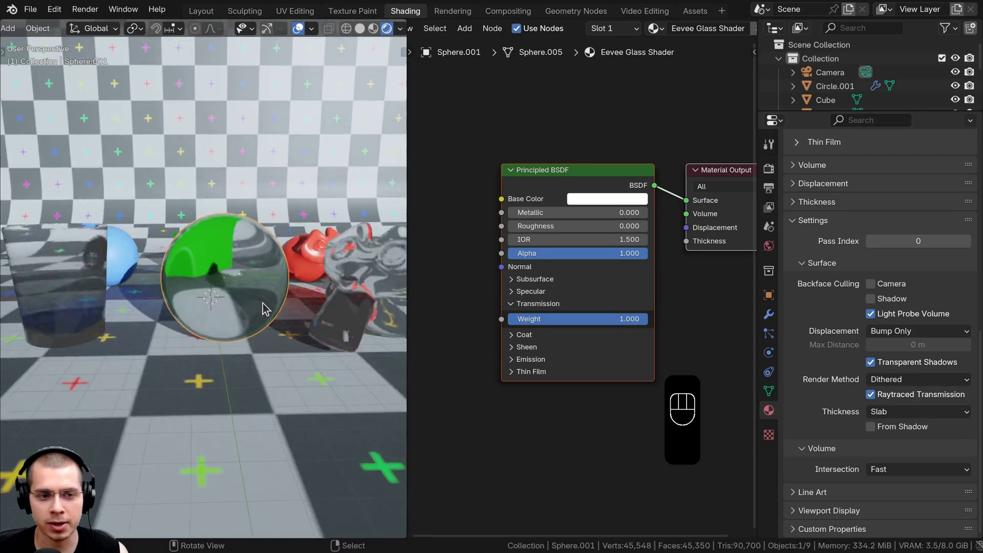
pyautogui.scroll(-3, 253, 302)
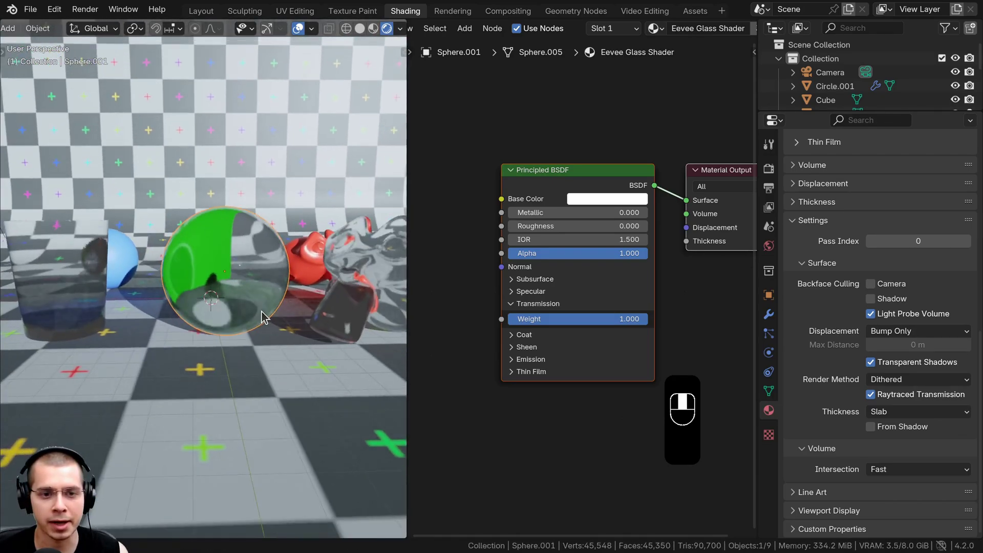
pyautogui.scroll(2, 585, 246)
# - Try different IOR values on the glass's Principled BSDF and set it back to 1.500
pyautogui.moveTo(506, 236)
pyautogui.keyDown('shift'); pyautogui.mouseDown()
pyautogui.moveTo(484, 237)
pyautogui.moveTo(500, 236)
pyautogui.mouseUp(); pyautogui.keyUp('shift')
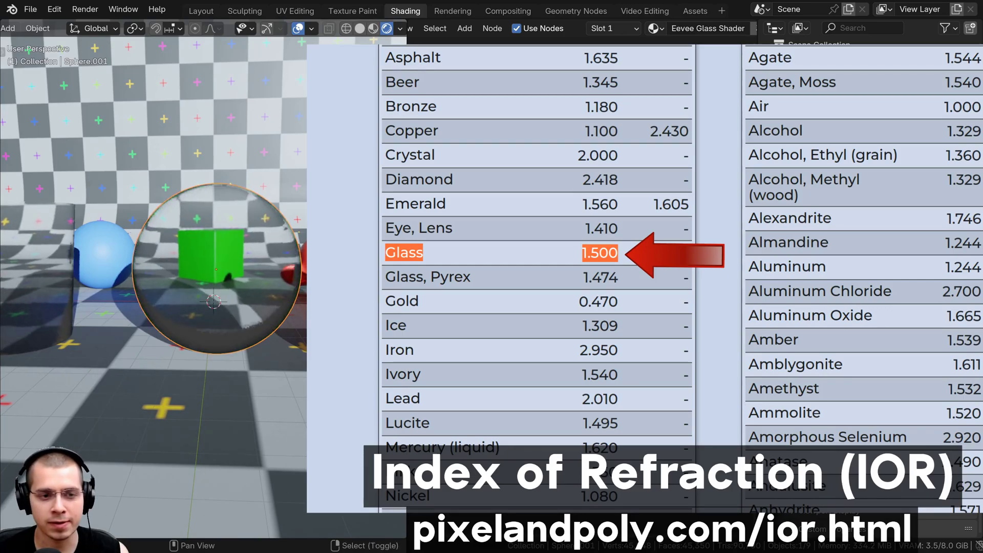
pyautogui.keyDown('shift'); pyautogui.moveTo(499, 247); pyautogui.dragTo(538, 247); pyautogui.keyUp('shift')
pyautogui.scroll(-2, 230, 256)
pyautogui.scroll(2, 307, 256)
# - Select the glass monkey head and the glass cup in turn and examine the refraction through each
pyautogui.keyDown('shift'); pyautogui.moveTo(353, 251); pyautogui.dragTo(166, 276, button='middle'); pyautogui.keyUp('shift')
pyautogui.click(165, 279)
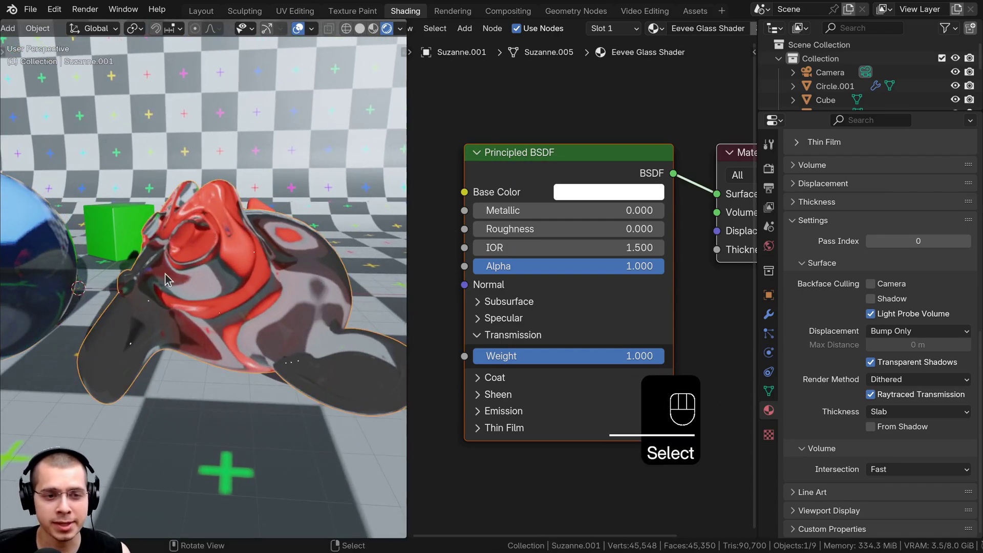
pyautogui.keyDown('shift'); pyautogui.moveTo(203, 197); pyautogui.dragTo(182, 204, button='middle'); pyautogui.keyUp('shift')
pyautogui.moveTo(162, 241); pyautogui.dragTo(248, 261, button='middle')
pyautogui.scroll(-2, 190, 259)
pyautogui.scroll(-4, 190, 266)
pyautogui.click(162, 263)
pyautogui.keyDown('shift'); pyautogui.moveTo(162, 263); pyautogui.dragTo(214, 298, button='middle'); pyautogui.keyUp('shift')
pyautogui.scroll(4, 227, 289)
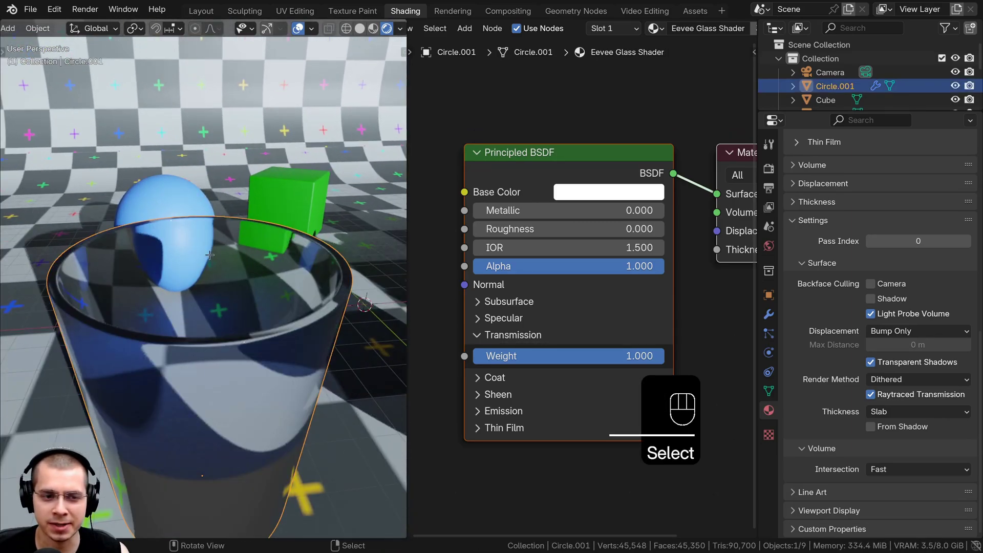
# - Inspect the cup's wall geometry in Edit Mode with Solid shading, and return to Object Mode
pyautogui.scroll(-3, 210, 254)
pyautogui.press('Tab')
pyautogui.press('a')
pyautogui.press('a')
pyautogui.press('z')
pyautogui.click(179, 346)
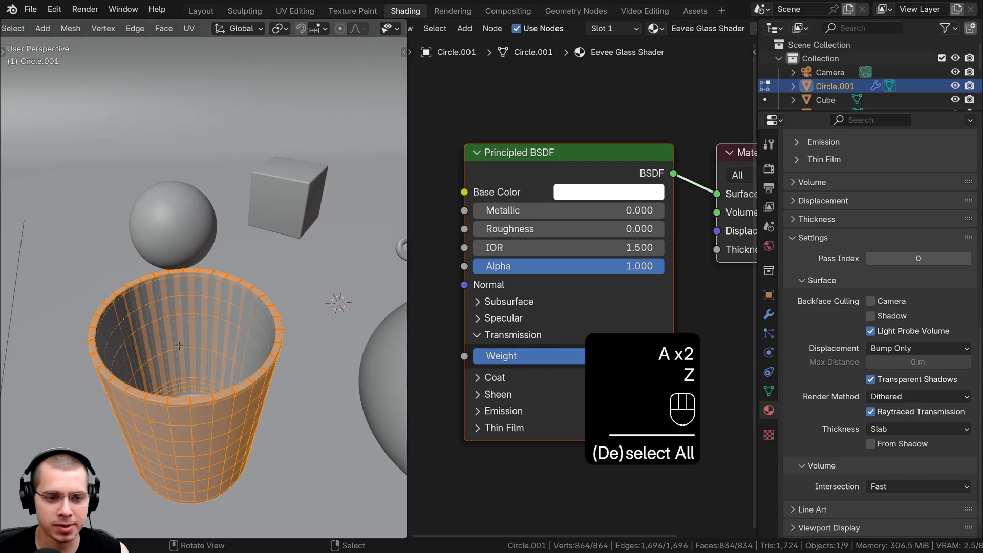
pyautogui.moveTo(196, 324); pyautogui.dragTo(156, 313, button='middle')
pyautogui.scroll(-3, 196, 302)
pyautogui.press('Tab')
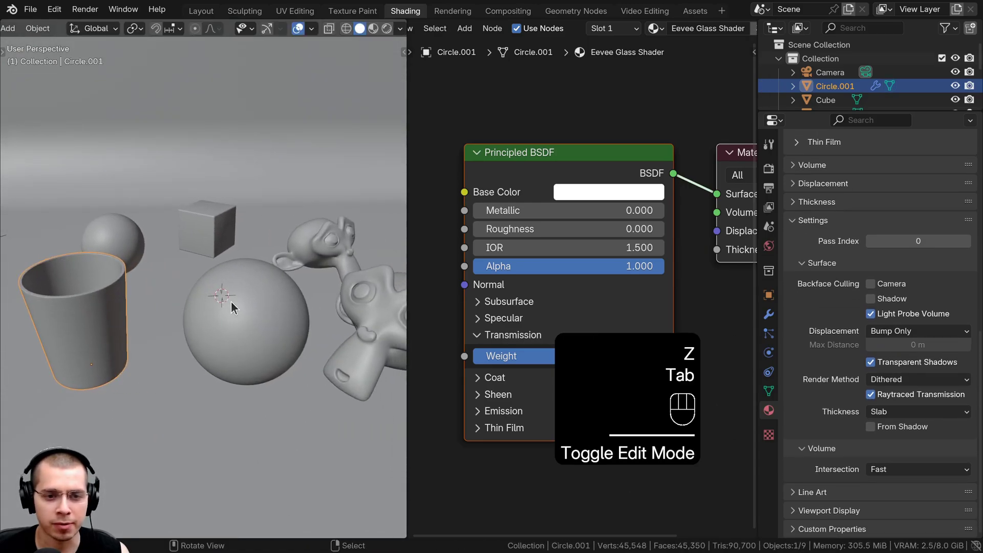
# - Switch the viewport back to Rendered shading, select the glass monkey head and examine it up close
pyautogui.rightClick(385, 302)
pyautogui.press('z')
pyautogui.click(385, 281)
pyautogui.keyDown('shift'); pyautogui.moveTo(361, 279); pyautogui.dragTo(310, 258, button='middle'); pyautogui.keyUp('shift')
pyautogui.scroll(3, 287, 246)
pyautogui.moveTo(274, 220); pyautogui.dragTo(208, 240, button='middle')
pyautogui.scroll(-4, 207, 244)
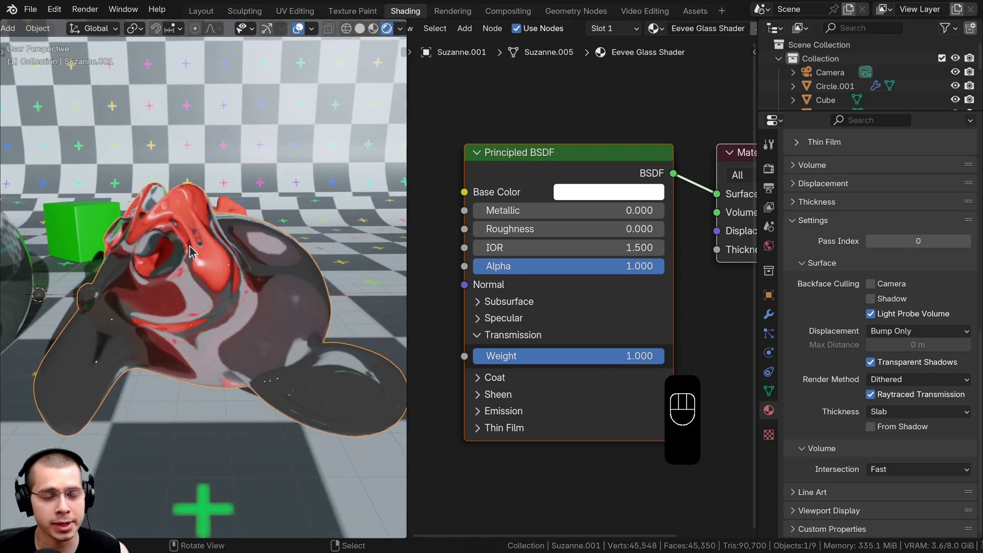
pyautogui.scroll(2, 217, 248)
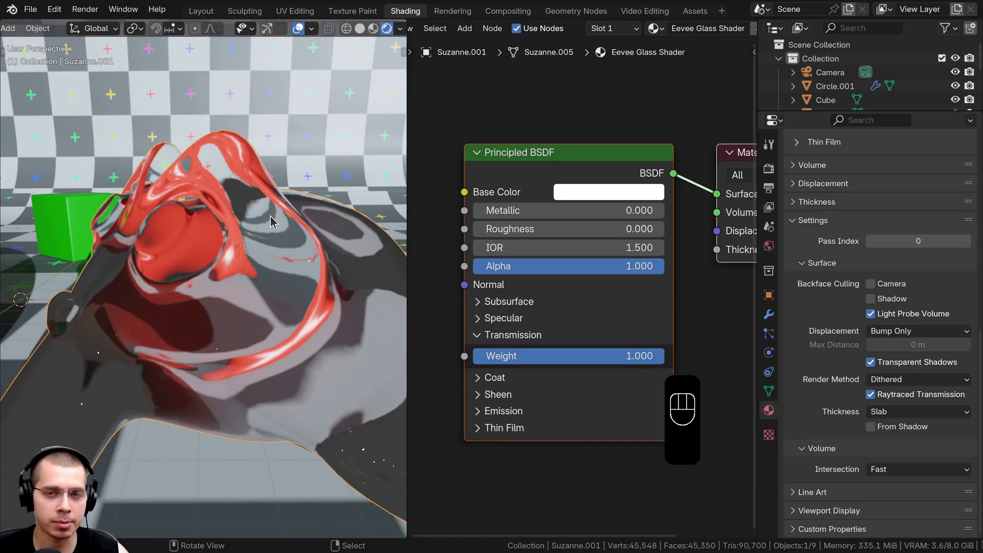
# - Add a Solidify modifier to the glass monkey head
pyautogui.click(768, 315)
pyautogui.moveTo(287, 307); pyautogui.dragTo(572, 214, button='middle')
pyautogui.click(834, 169)
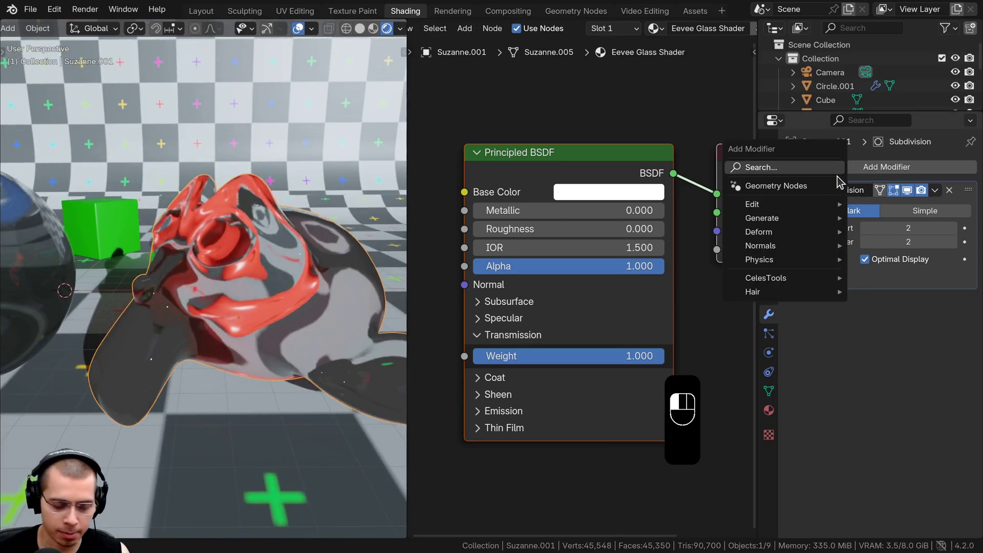
pyautogui.write('soli')
pyautogui.press('Return')
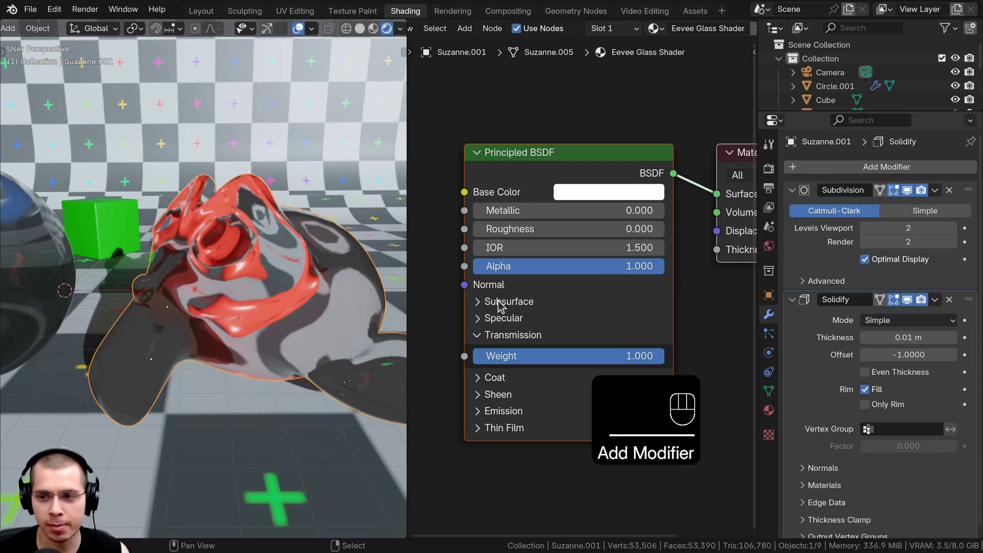
# - Inspect the monkey head's solidified shell in Wireframe shading
pyautogui.press('z')
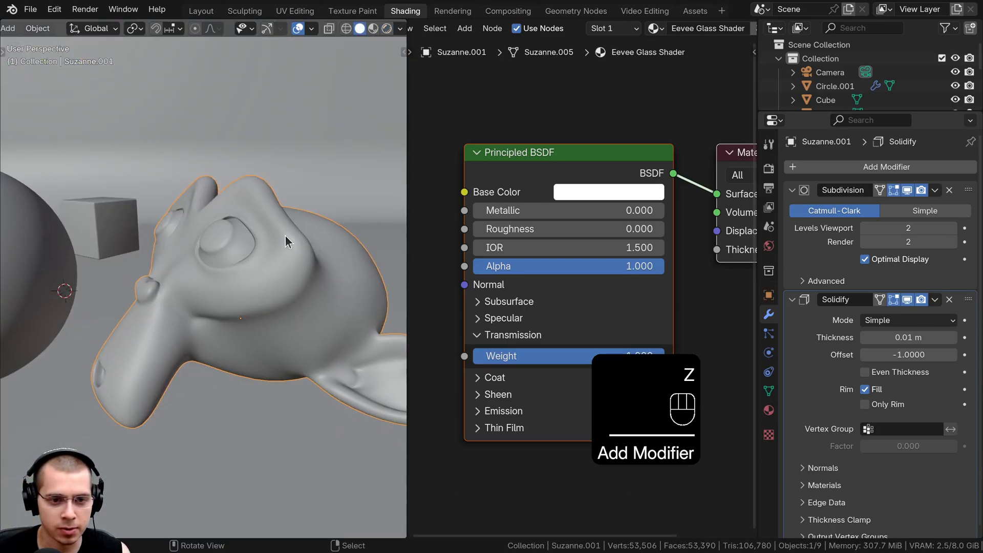
pyautogui.press('z')
pyautogui.press('z')
pyautogui.click(122, 210)
pyautogui.moveTo(282, 269)
pyautogui.keyDown('shift'); pyautogui.mouseDown(button='middle')
pyautogui.moveTo(185, 275)
pyautogui.moveTo(243, 241)
pyautogui.mouseUp(button='middle'); pyautogui.keyUp('shift')
pyautogui.moveTo(908, 337)
pyautogui.keyDown('shift'); pyautogui.mouseDown()
pyautogui.moveTo(925, 337)
pyautogui.moveTo(896, 337)
pyautogui.moveTo(916, 337)
pyautogui.mouseUp(); pyautogui.keyUp('shift')
pyautogui.scroll(-5, 211, 364)
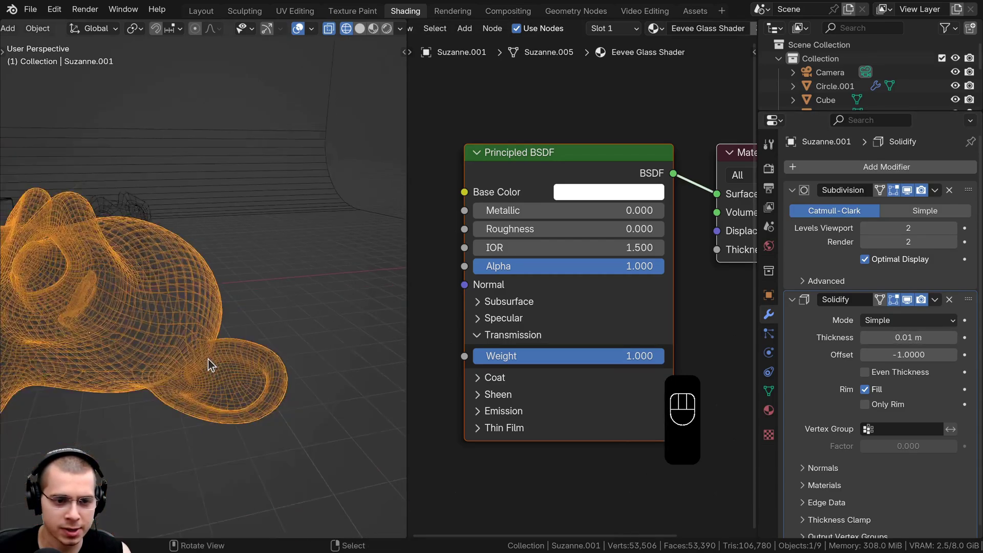
pyautogui.moveTo(210, 364); pyautogui.dragTo(328, 353, button='middle')
# - Select the middle glass sphere in Solid shading and add a Solidify modifier to it
pyautogui.rightClick(213, 252)
pyautogui.press('z')
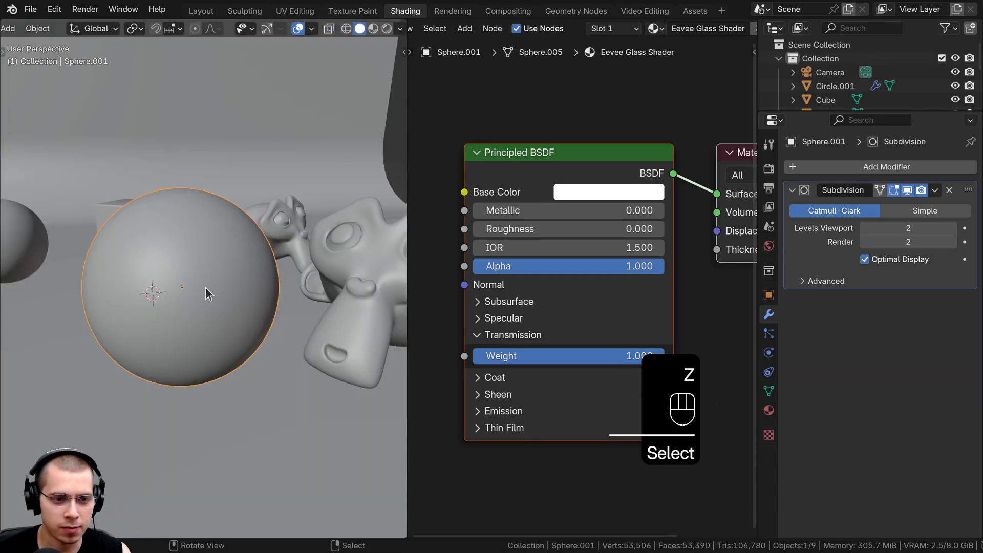
pyautogui.click(847, 173)
pyautogui.write('so')
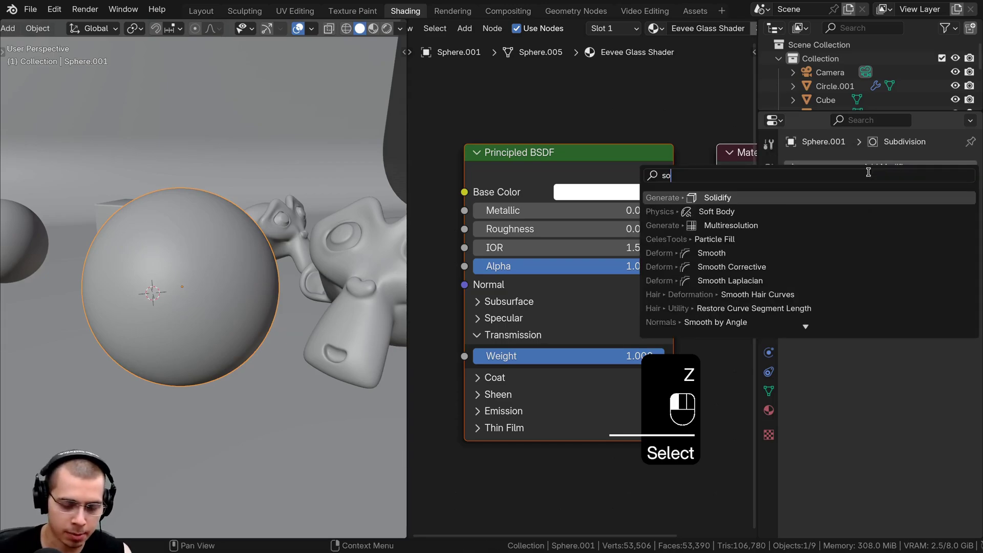
pyautogui.press('Return')
# - Set the sphere's Solidify thickness to 0.02 m while viewing it in Wireframe shading
pyautogui.press('z')
pyautogui.click(74, 312)
pyautogui.scroll(2, 364, 301)
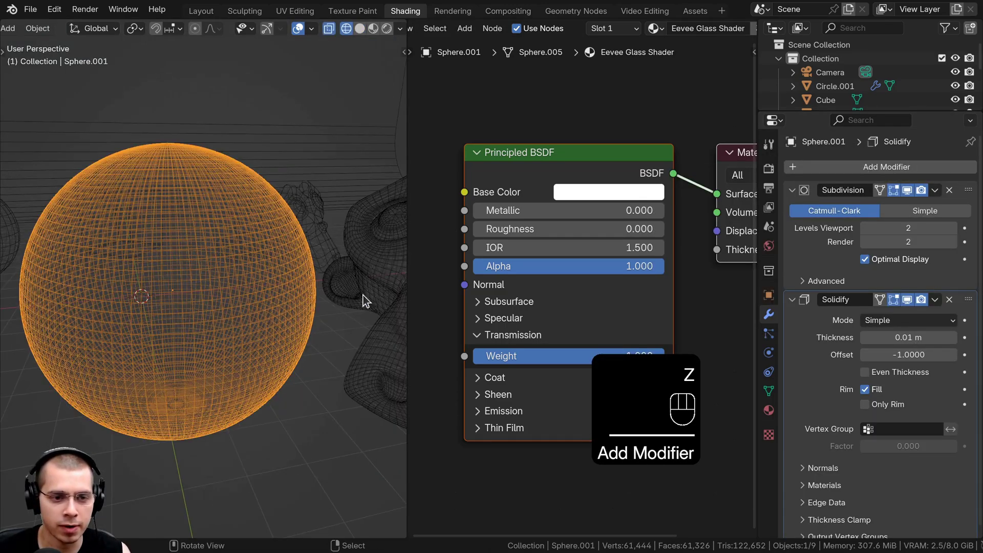
pyautogui.keyDown('shift'); pyautogui.moveTo(884, 341); pyautogui.dragTo(926, 341); pyautogui.keyUp('shift')
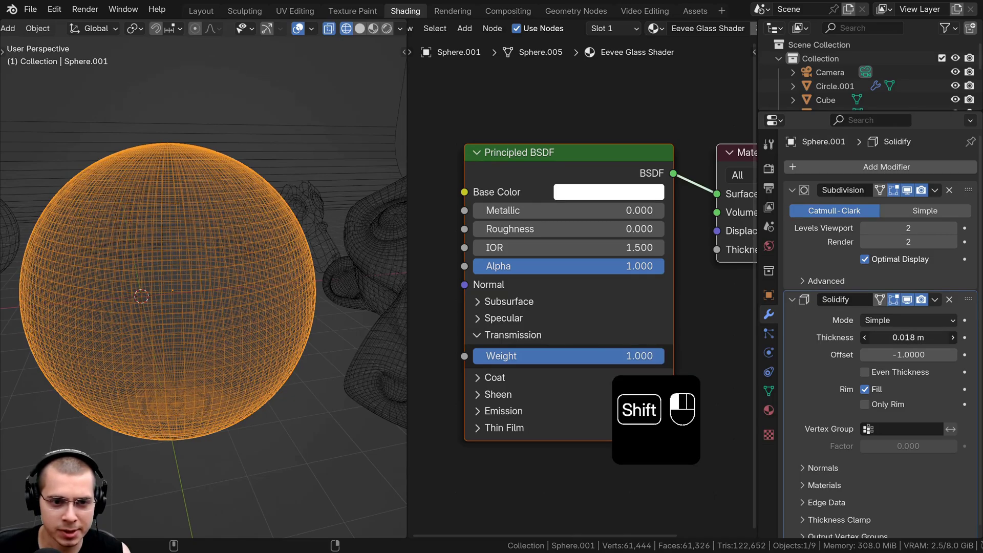
# - Return to Rendered shading, examine the glass sphere and cup from several angles, and deselect all objects
pyautogui.press('z')
pyautogui.click(232, 177)
pyautogui.scroll(-5, 215, 226)
pyautogui.moveTo(215, 225)
pyautogui.mouseDown(button='middle')
pyautogui.moveTo(133, 230)
pyautogui.moveTo(228, 226)
pyautogui.moveTo(199, 234)
pyautogui.mouseUp(button='middle')
pyautogui.keyDown('shift'); pyautogui.moveTo(194, 230); pyautogui.dragTo(268, 208, button='middle'); pyautogui.keyUp('shift')
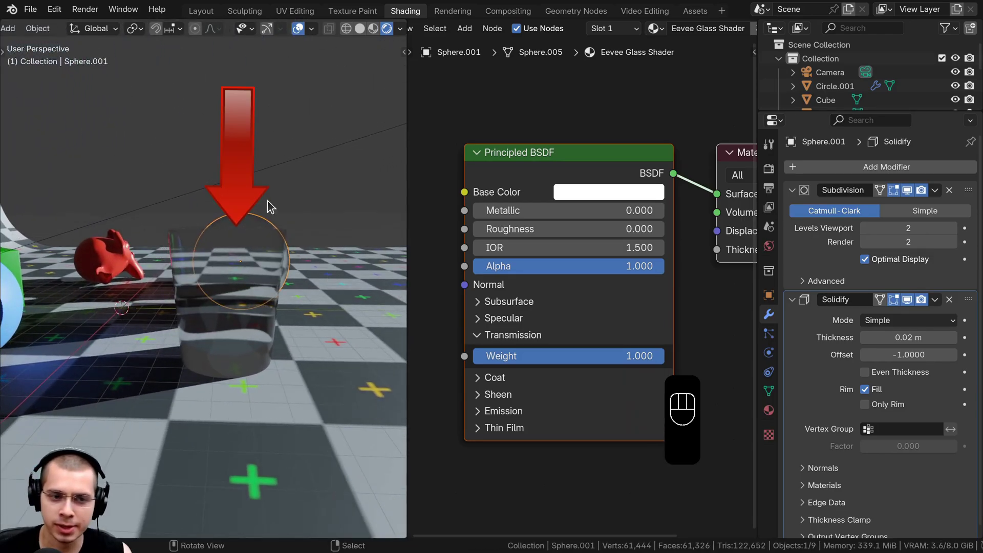
pyautogui.press('a')
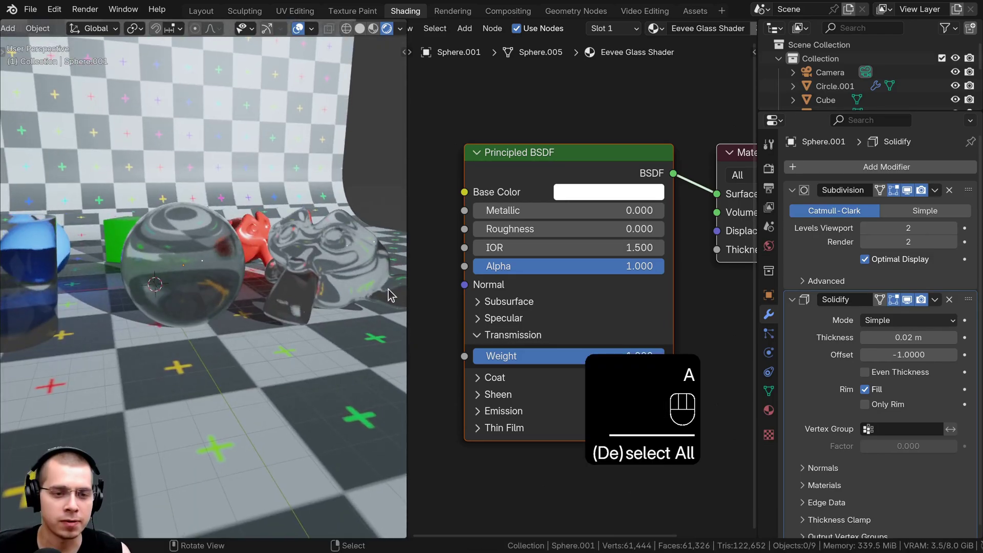
# - Add a Transparent BSDF node above the Principled BSDF in the Eevee Glass Shader material
pyautogui.scroll(-2, 527, 252)
pyautogui.moveTo(527, 253); pyautogui.dragTo(513, 312, button='middle')
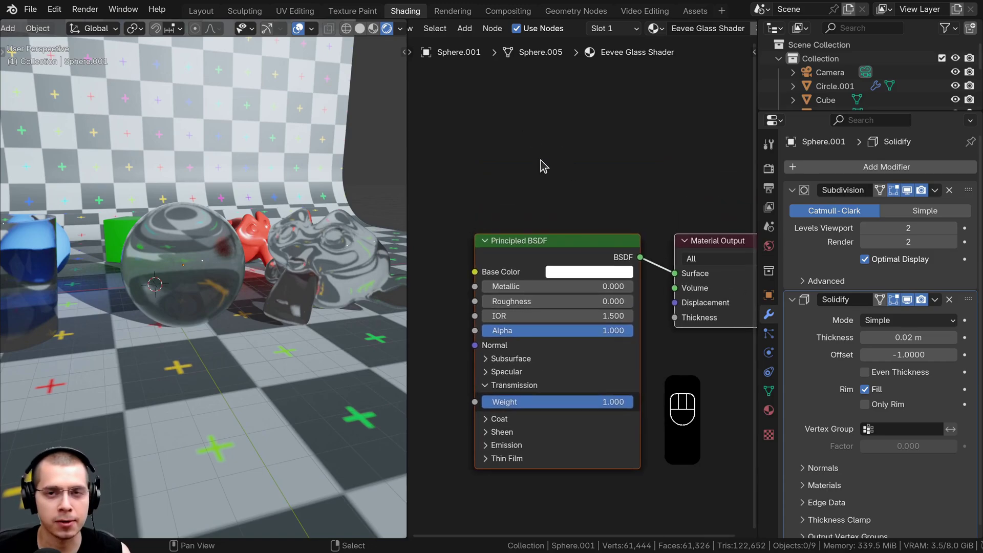
pyautogui.moveTo(544, 167); pyautogui.dragTo(536, 177, button='middle')
pyautogui.hotkey('shift', 'a')
pyautogui.click(568, 160)
pyautogui.write('tra')
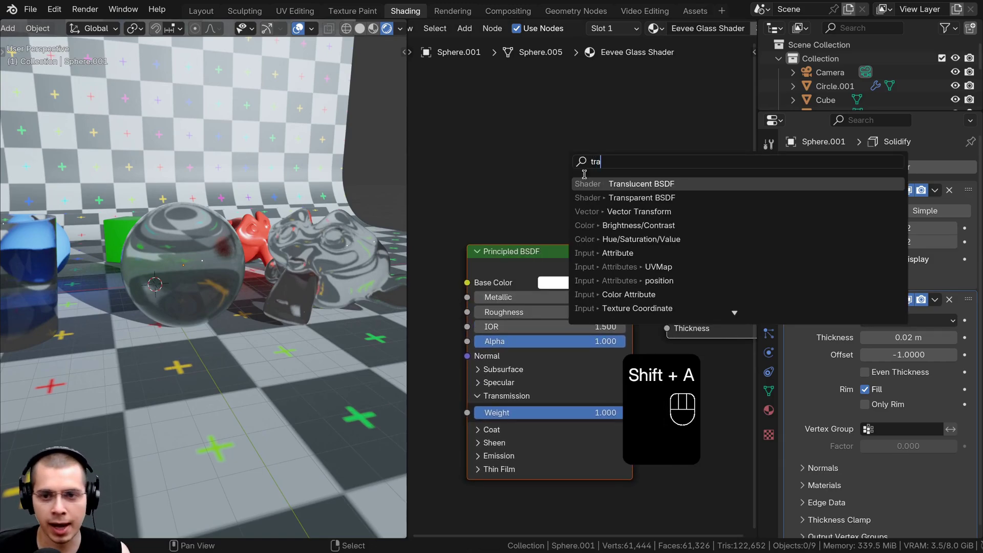
pyautogui.click(610, 197)
pyautogui.click(518, 203)
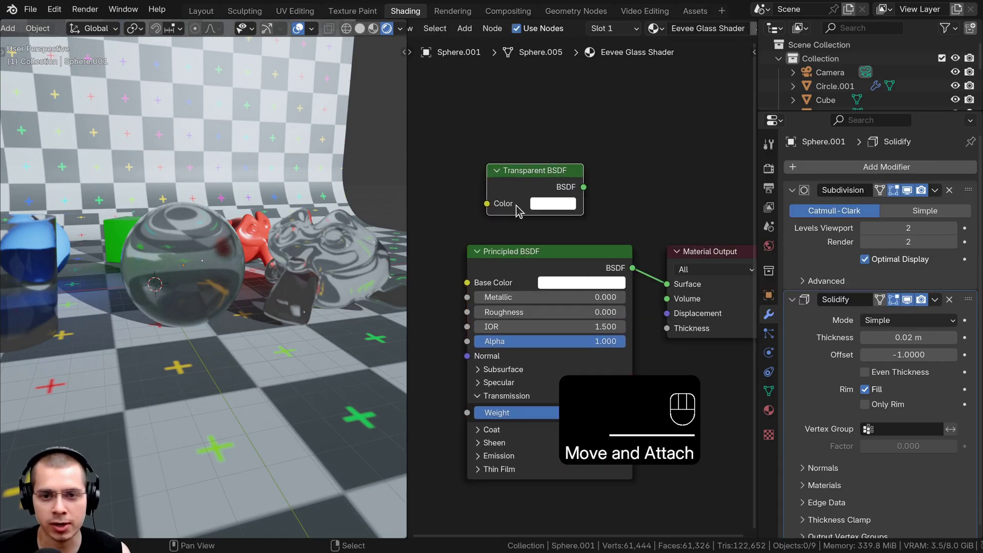
# - Connect the Transparent BSDF to the Material Output's Surface input and view the glass objects
pyautogui.moveTo(495, 184); pyautogui.dragTo(476, 165, button='middle')
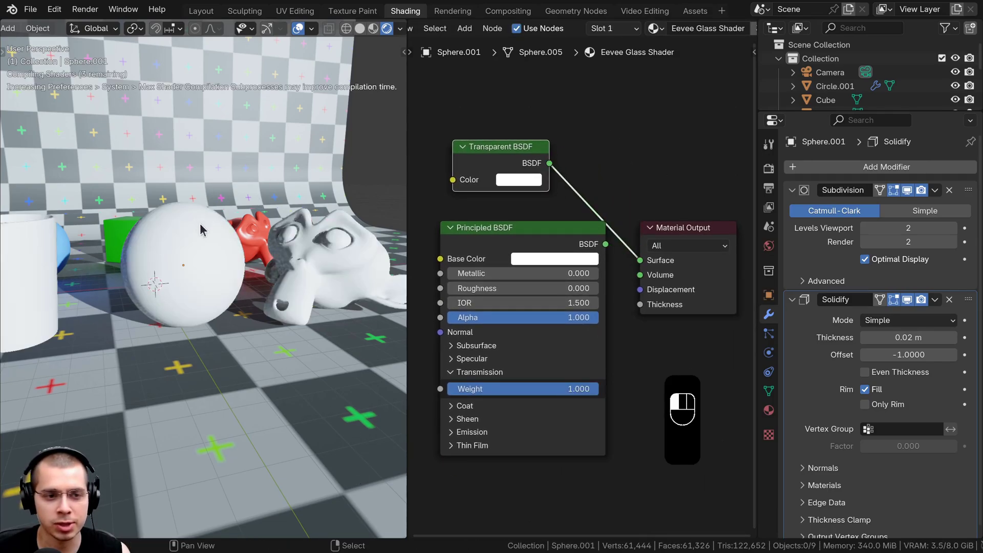
pyautogui.scroll(-4, 200, 227)
pyautogui.moveTo(201, 227); pyautogui.dragTo(217, 240, button='middle')
# - Space out the Transparent BSDF and Principled BSDF nodes in front of the Material Output
pyautogui.moveTo(538, 257); pyautogui.dragTo(475, 263, button='middle')
pyautogui.moveTo(478, 233); pyautogui.dragTo(456, 260)
pyautogui.moveTo(456, 260); pyautogui.dragTo(527, 249, button='middle')
pyautogui.moveTo(515, 144); pyautogui.dragTo(522, 136)
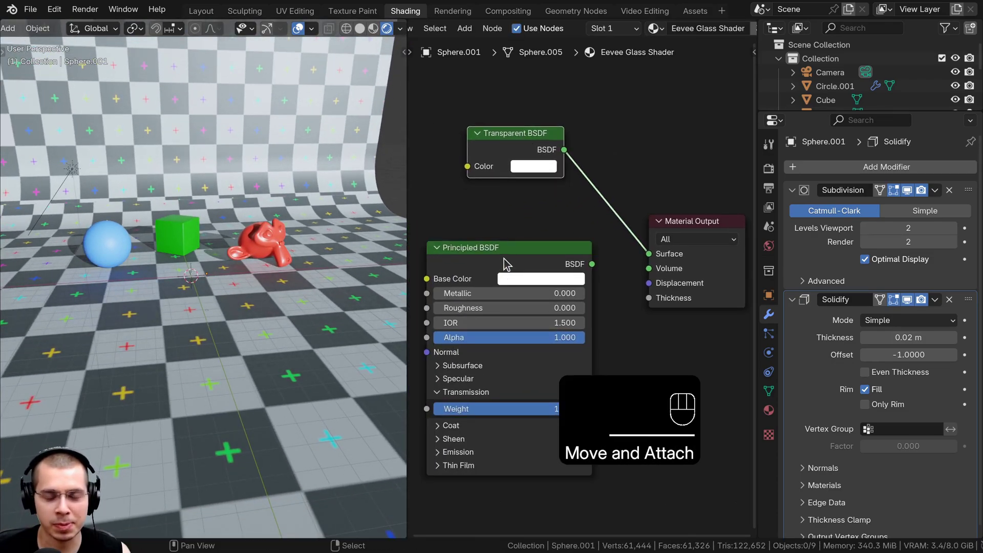
pyautogui.moveTo(505, 263); pyautogui.dragTo(523, 268)
pyautogui.click(506, 148)
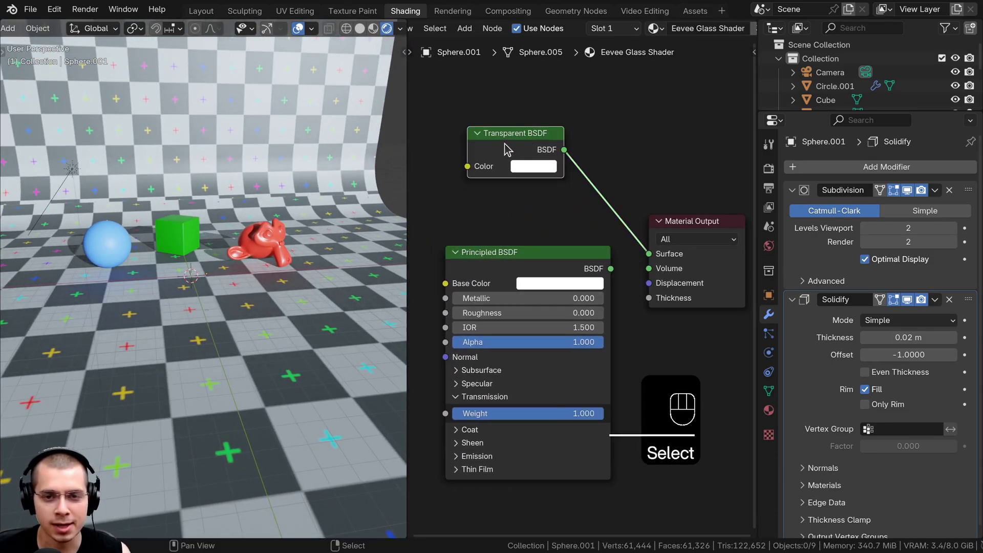
pyautogui.moveTo(511, 145)
pyautogui.mouseDown()
pyautogui.moveTo(535, 140)
pyautogui.moveTo(511, 160)
pyautogui.moveTo(517, 138)
pyautogui.moveTo(510, 141)
pyautogui.mouseUp()
# - Insert a Mix Shader node between the Transparent BSDF and the Material Output, linked to its Surface input
pyautogui.moveTo(600, 166); pyautogui.dragTo(575, 168, button='middle')
pyautogui.hotkey('shift', 'a')
pyautogui.click(584, 141)
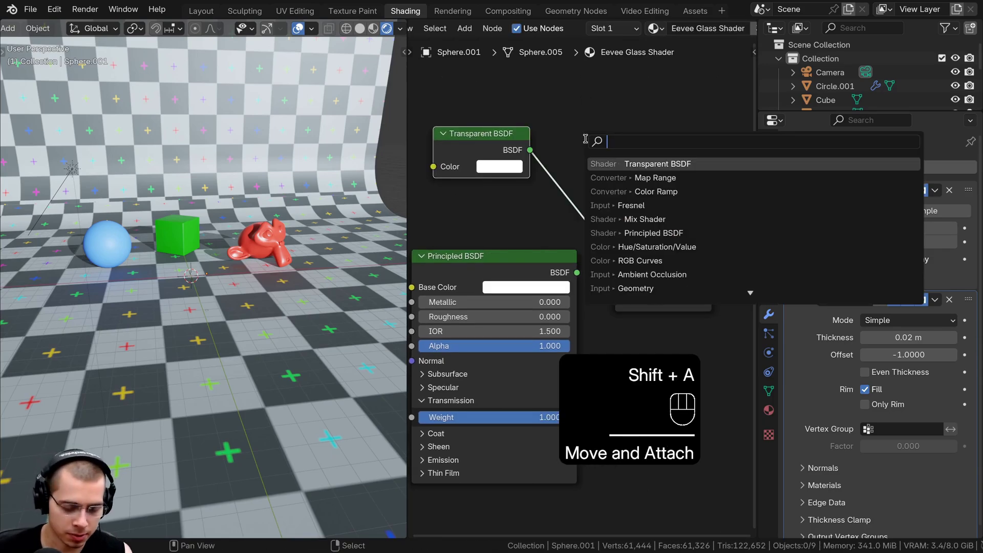
pyautogui.write('mix')
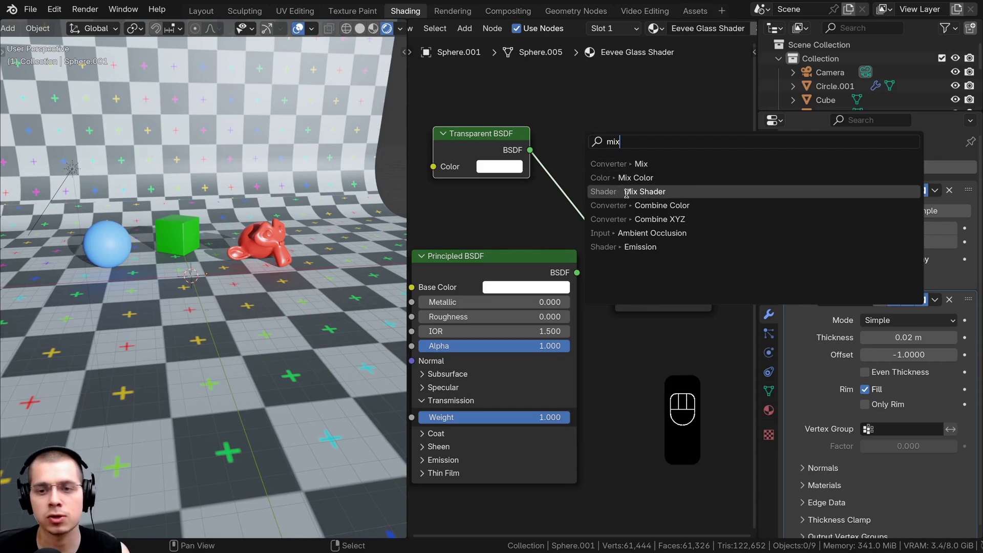
pyautogui.click(626, 191)
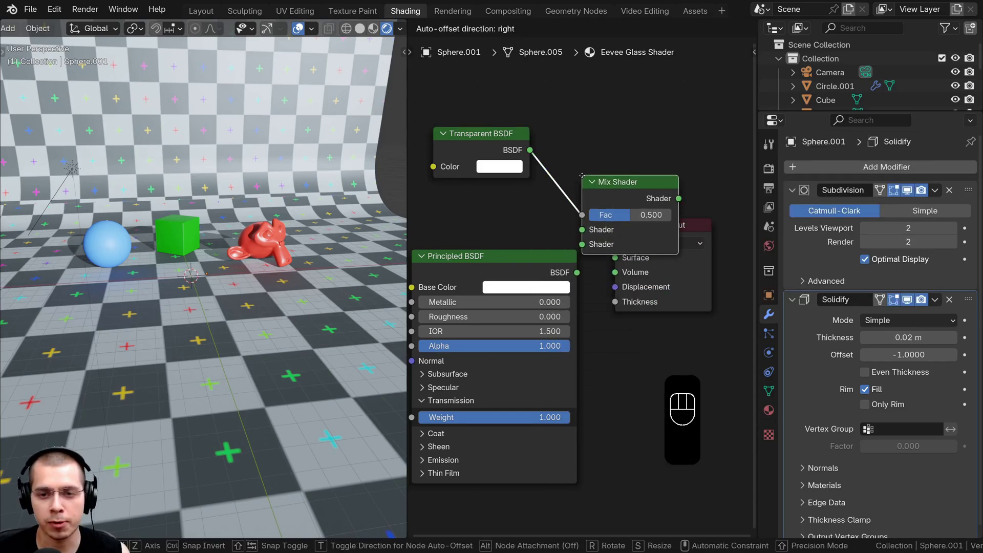
pyautogui.click(495, 144)
pyautogui.moveTo(629, 196); pyautogui.dragTo(660, 200)
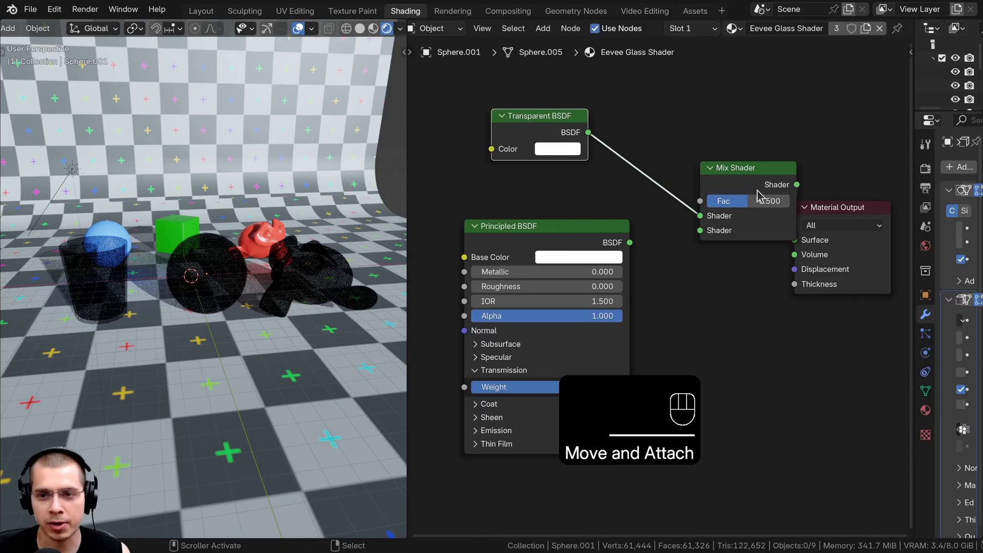
pyautogui.moveTo(758, 190); pyautogui.dragTo(733, 189)
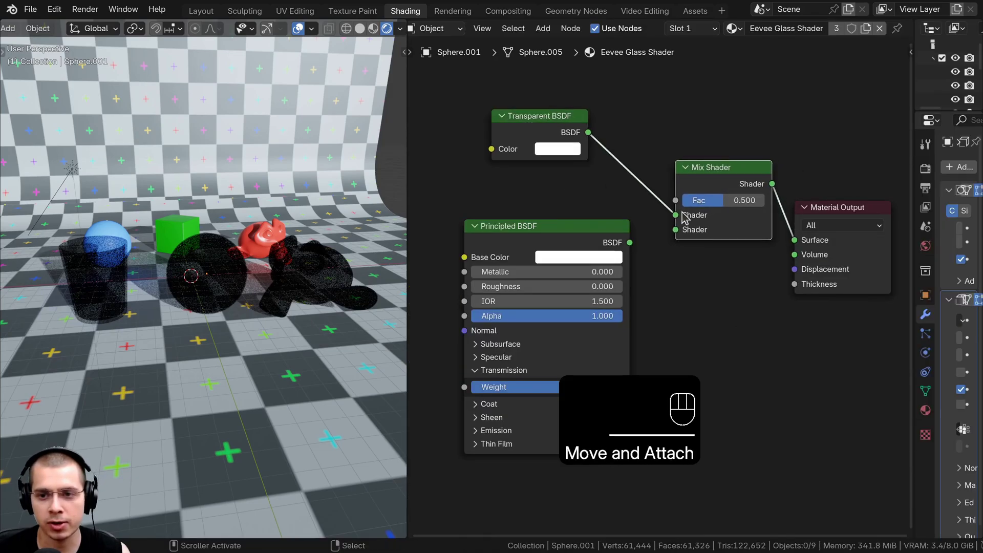
# - Connect the Principled BSDF to the Mix Shader's second Shader input and check the glass sphere
pyautogui.moveTo(473, 240); pyautogui.dragTo(482, 230, button='middle')
pyautogui.moveTo(491, 228); pyautogui.dragTo(486, 225)
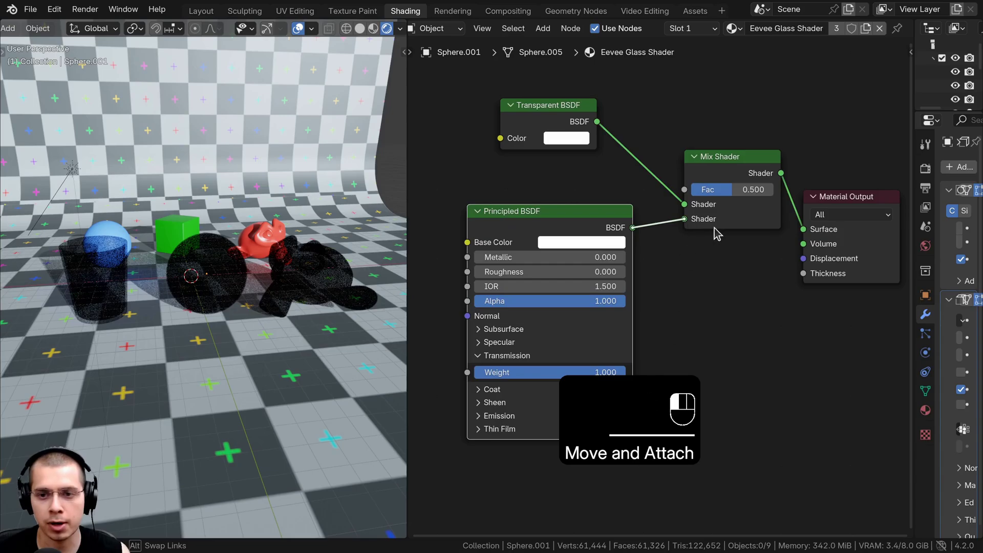
pyautogui.moveTo(714, 227); pyautogui.dragTo(713, 227)
pyautogui.moveTo(703, 199); pyautogui.dragTo(685, 220)
pyautogui.scroll(4, 685, 220)
pyautogui.scroll(5, 241, 281)
pyautogui.keyDown('shift'); pyautogui.moveTo(241, 281); pyautogui.dragTo(243, 275, button='middle'); pyautogui.keyUp('shift')
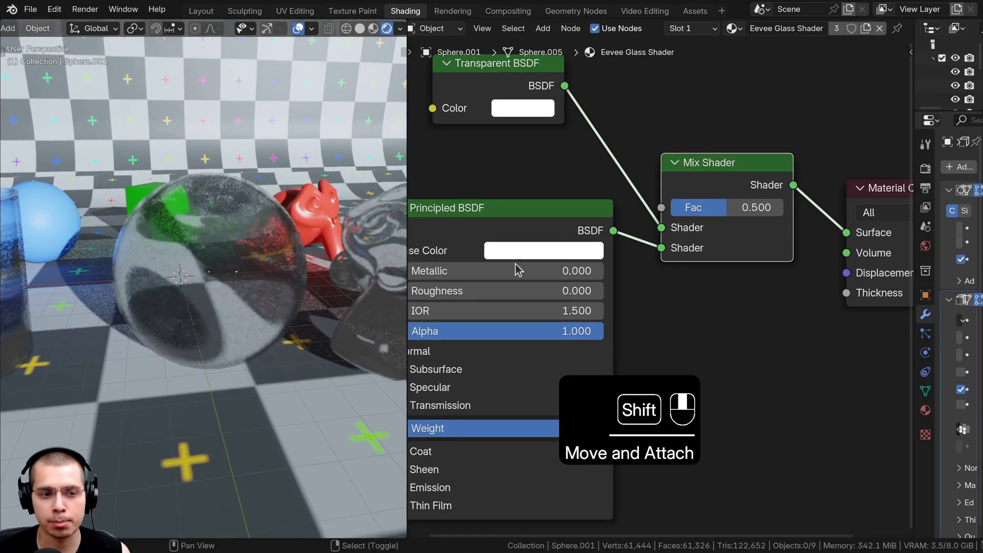
# - Set the Mix Shader factor to 0.372 and check the glass objects
pyautogui.moveTo(708, 212)
pyautogui.mouseDown()
pyautogui.moveTo(665, 213)
pyautogui.moveTo(712, 209)
pyautogui.mouseUp()
pyautogui.scroll(-4, 287, 230)
pyautogui.moveTo(286, 230); pyautogui.dragTo(312, 220, button='middle')
# - Move the Transparent BSDF node closer to the Principled BSDF and examine the glass sphere up close
pyautogui.moveTo(513, 72); pyautogui.dragTo(504, 99)
pyautogui.moveTo(494, 227); pyautogui.dragTo(494, 226)
pyautogui.scroll(5, 206, 211)
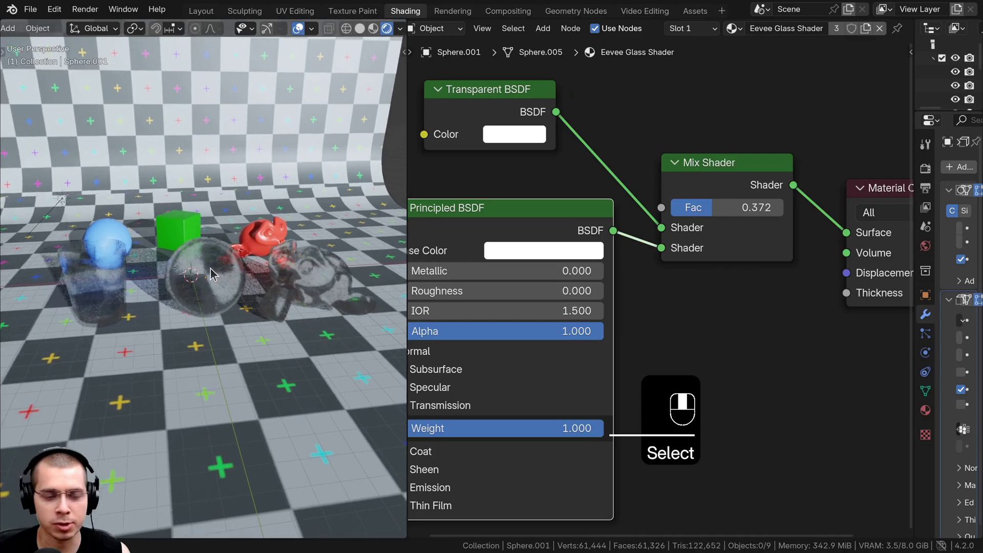
pyautogui.moveTo(481, 102); pyautogui.dragTo(486, 122)
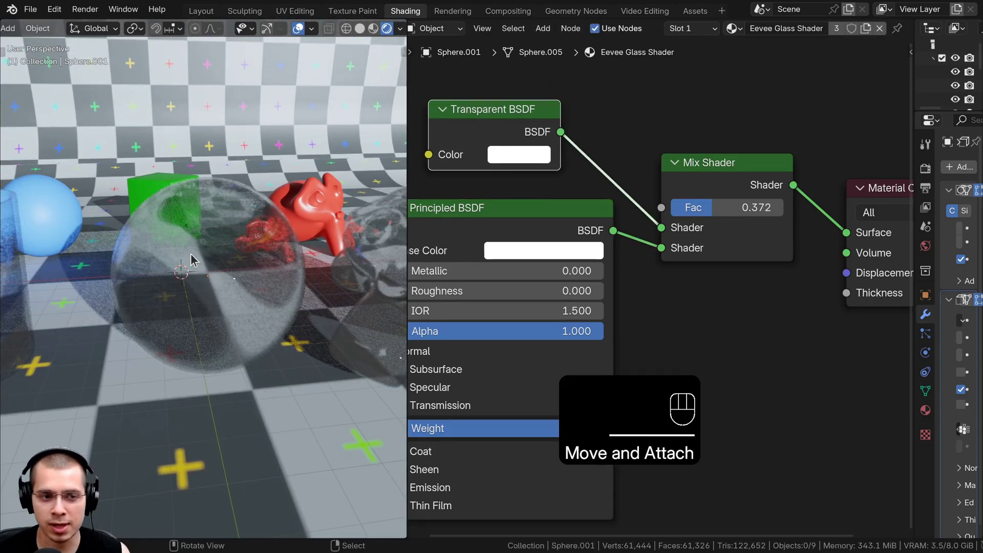
pyautogui.moveTo(218, 214); pyautogui.dragTo(198, 190, button='middle')
pyautogui.scroll(2, 215, 229)
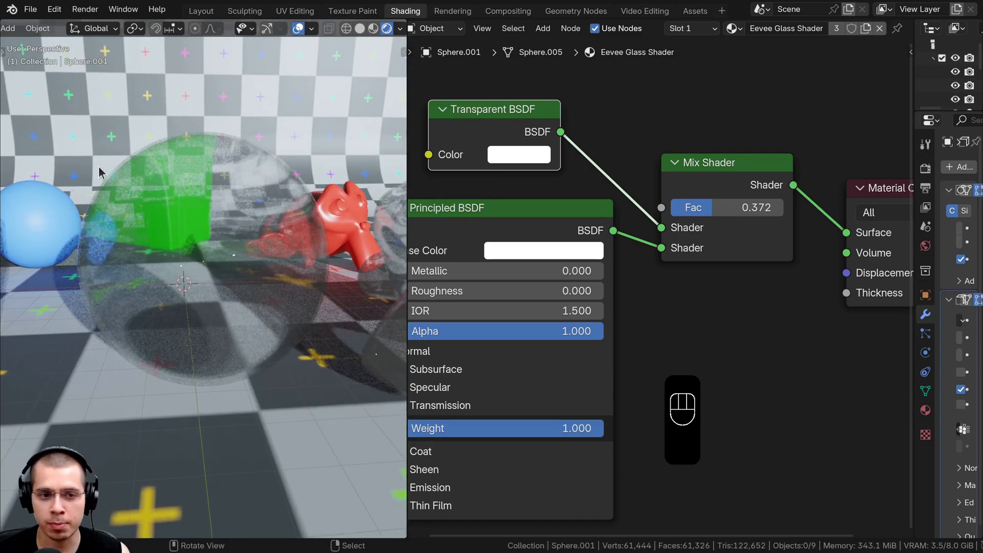
pyautogui.scroll(-4, 520, 213)
pyautogui.moveTo(520, 228)
pyautogui.mouseDown()
pyautogui.moveTo(524, 236)
pyautogui.moveTo(519, 225)
pyautogui.mouseUp()
pyautogui.moveTo(525, 170); pyautogui.dragTo(520, 176)
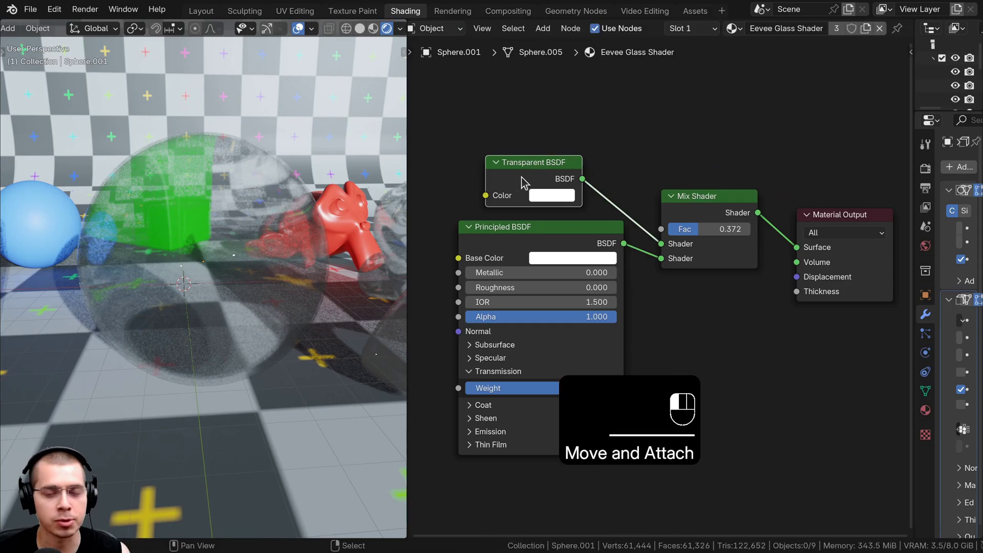
# - Add a Fresnel node above the Transparent BSDF node
pyautogui.moveTo(535, 164); pyautogui.dragTo(539, 195, button='middle')
pyautogui.press('x')
pyautogui.hotkey('shift', 'a')
pyautogui.click(584, 145)
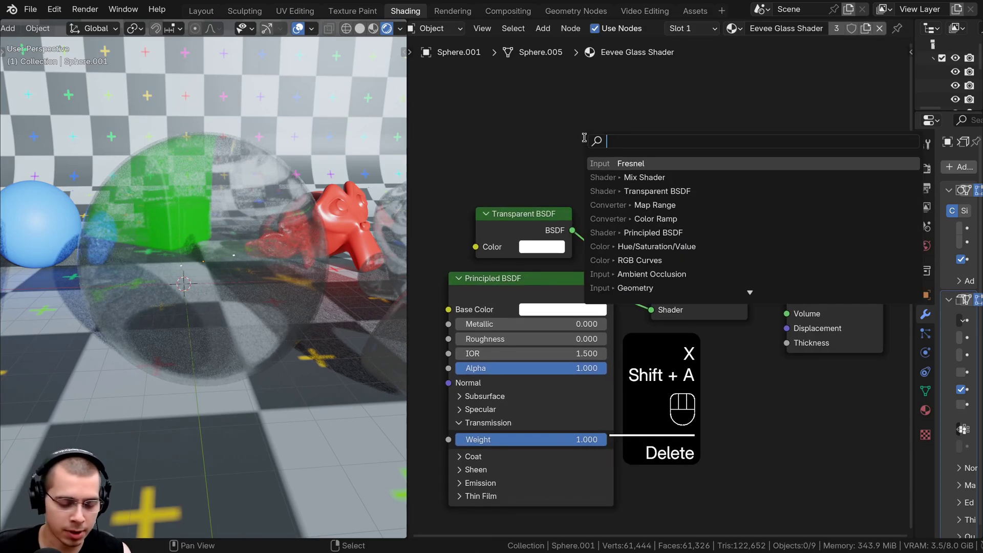
pyautogui.write('fre')
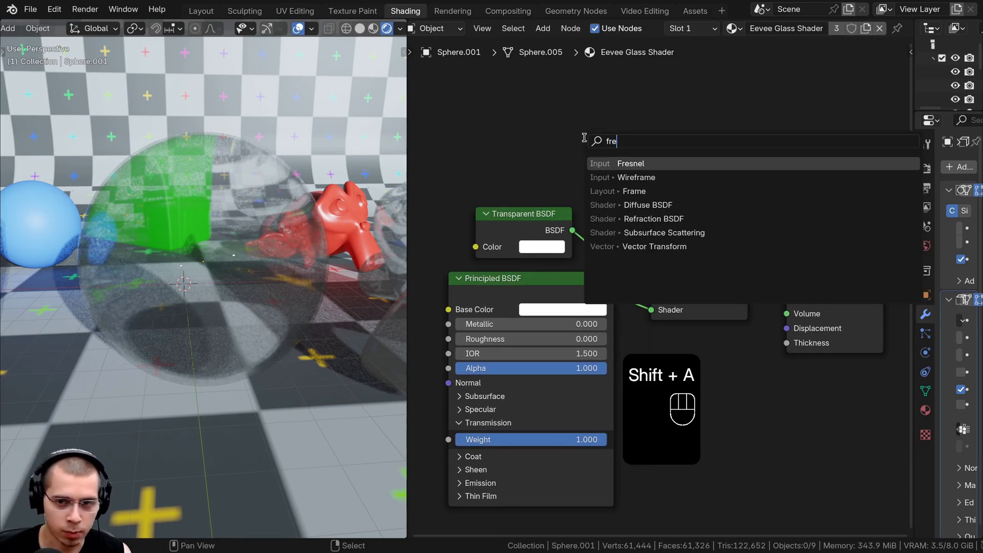
pyautogui.click(618, 163)
pyautogui.click(476, 131)
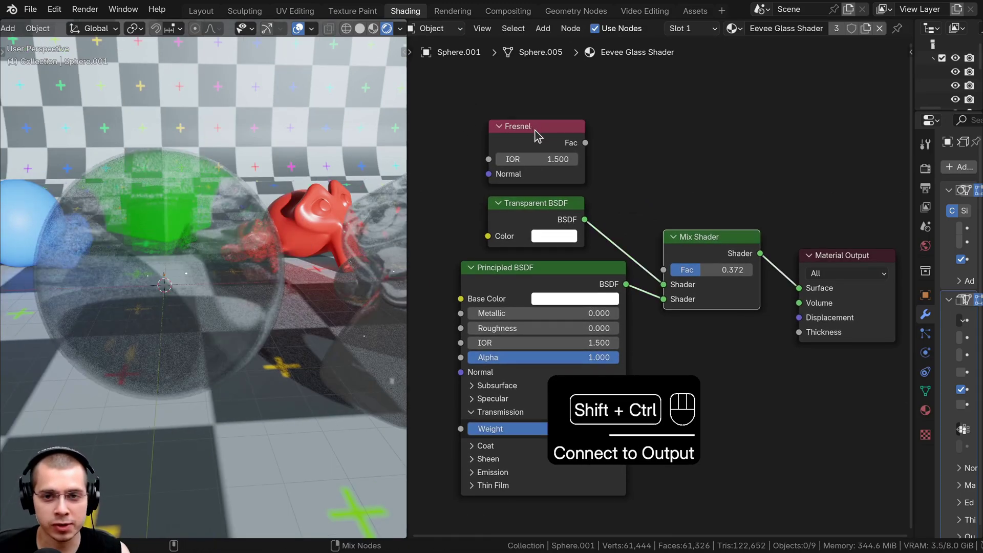
# - Preview the Fresnel node directly on the material output and examine its shading on the glass sphere
pyautogui.keyDown('ctrl'); pyautogui.keyDown('shift'); pyautogui.click(537, 138); pyautogui.keyUp('shift'); pyautogui.keyUp('ctrl')
pyautogui.keyDown('shift'); pyautogui.moveTo(167, 145); pyautogui.dragTo(153, 150, button='middle'); pyautogui.keyUp('shift')
pyautogui.scroll(2, 199, 136)
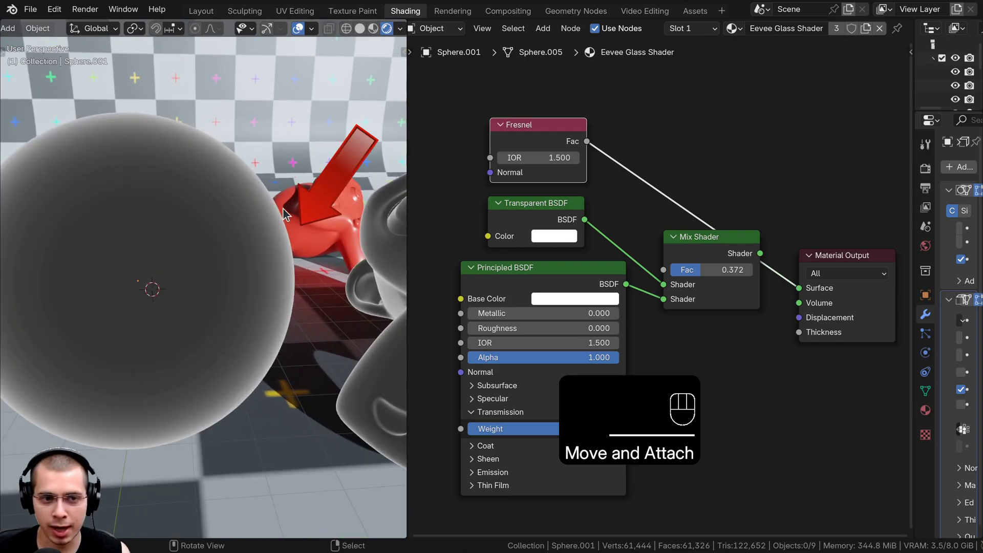
pyautogui.moveTo(296, 241); pyautogui.dragTo(174, 219, button='middle')
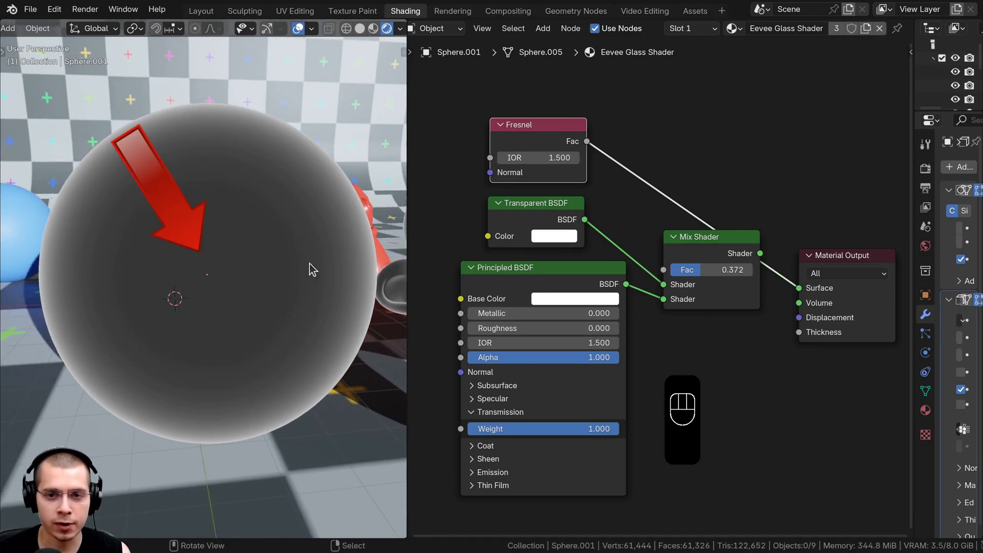
# - Shift the Fresnel node slightly aside and connect its Fac output to the Mix Shader's Fac input
pyautogui.moveTo(560, 140); pyautogui.dragTo(542, 142)
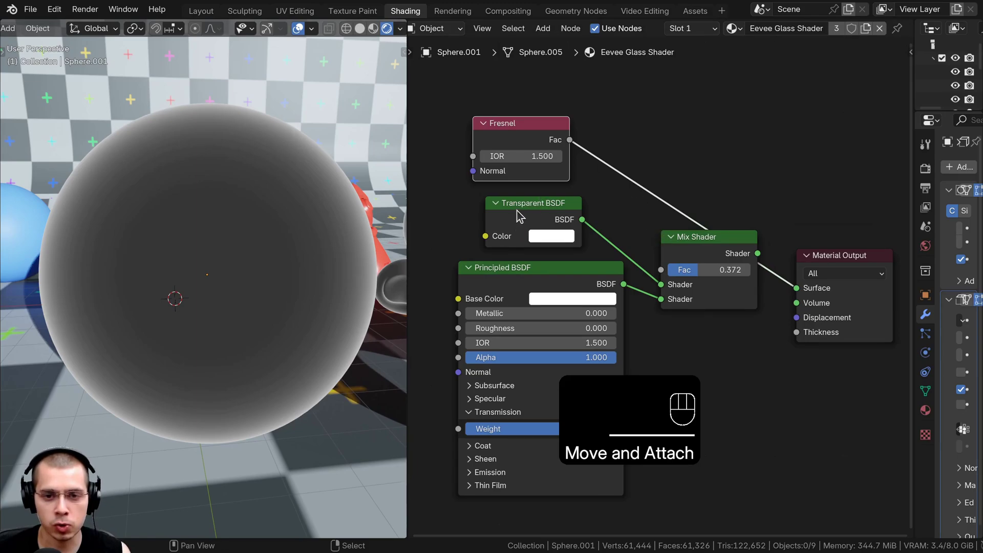
pyautogui.click(519, 216)
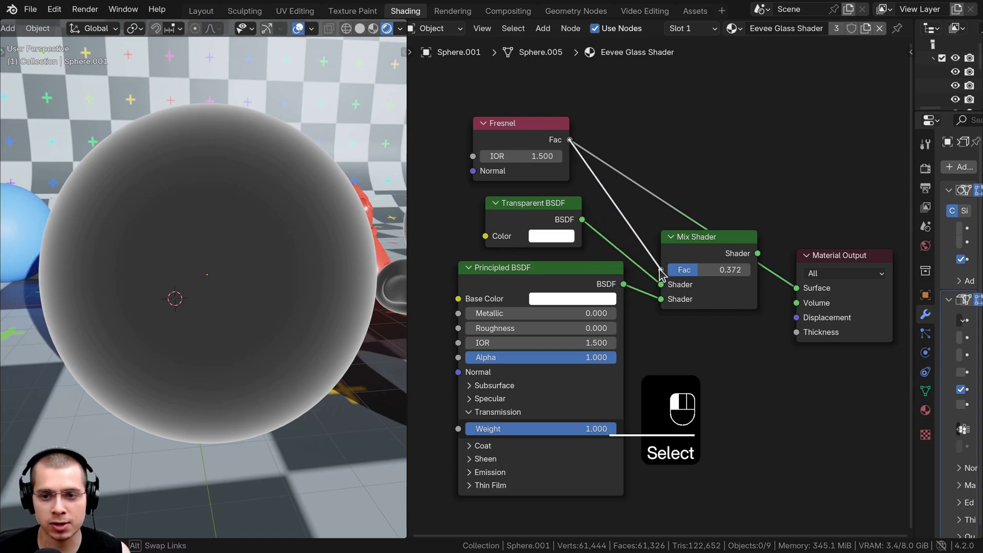
pyautogui.moveTo(660, 271); pyautogui.dragTo(661, 270)
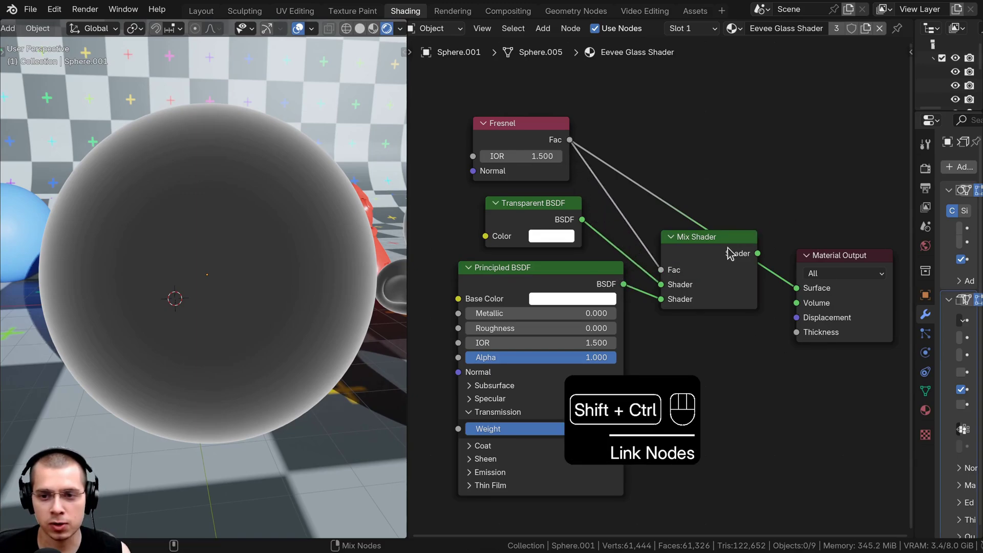
# - Reconnect the Mix Shader to the Material Output's Surface input and inspect the glass sphere from several angles
pyautogui.keyDown('ctrl'); pyautogui.keyDown('shift'); pyautogui.click(710, 249); pyautogui.keyUp('shift'); pyautogui.keyUp('ctrl')
pyautogui.moveTo(711, 250); pyautogui.dragTo(723, 250)
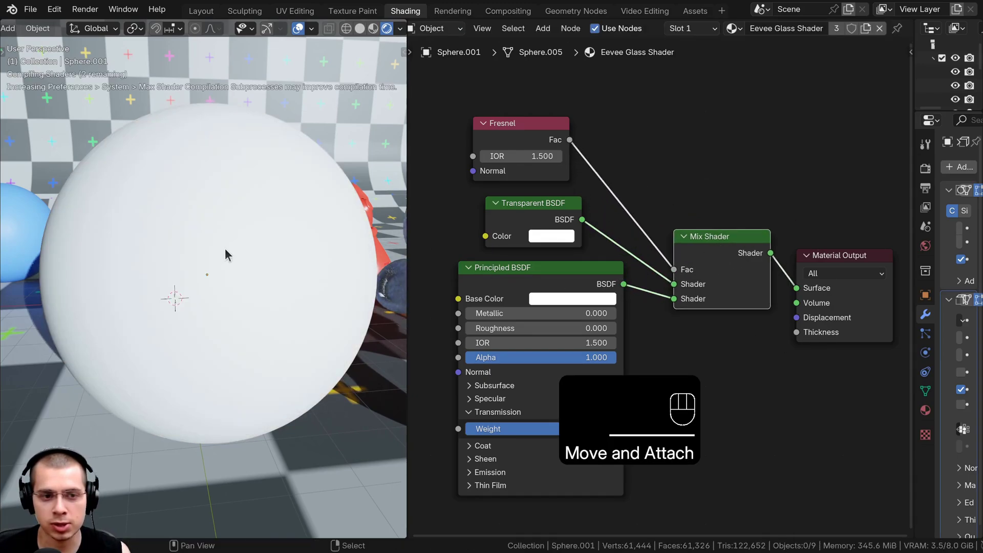
pyautogui.scroll(4, 230, 259)
pyautogui.moveTo(220, 256); pyautogui.dragTo(205, 190, button='middle')
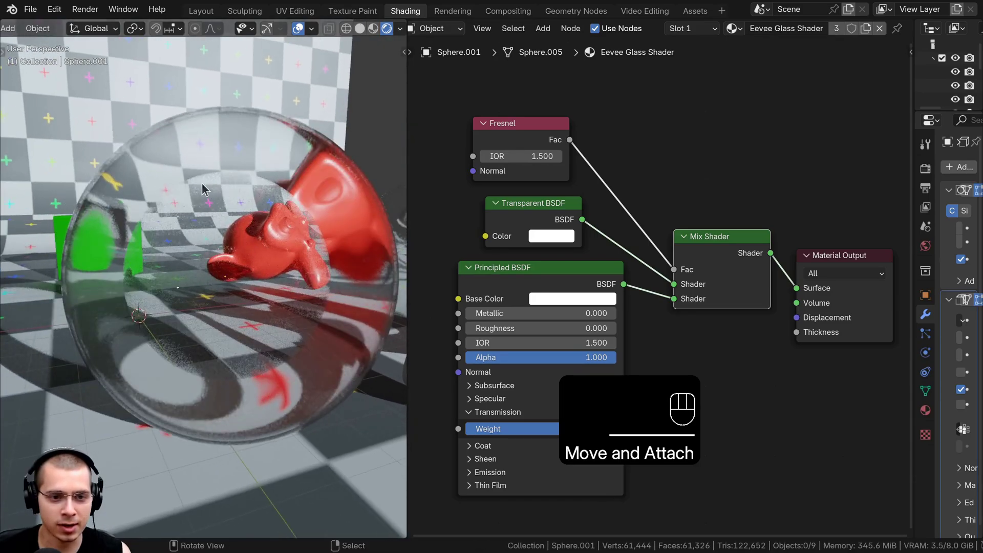
pyautogui.moveTo(273, 215); pyautogui.dragTo(236, 176, button='middle')
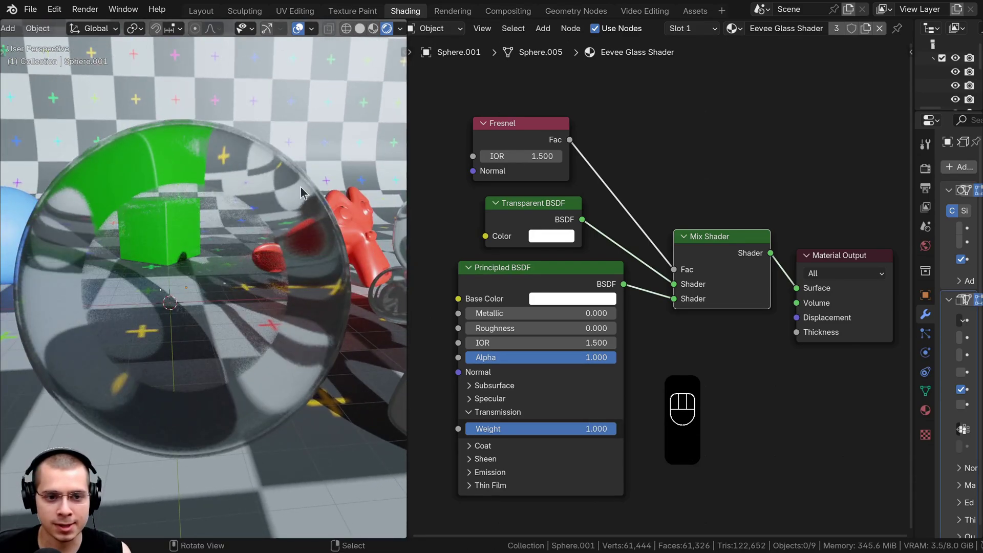
pyautogui.scroll(-3, 46, 296)
pyautogui.moveTo(46, 297); pyautogui.dragTo(71, 287, button='middle')
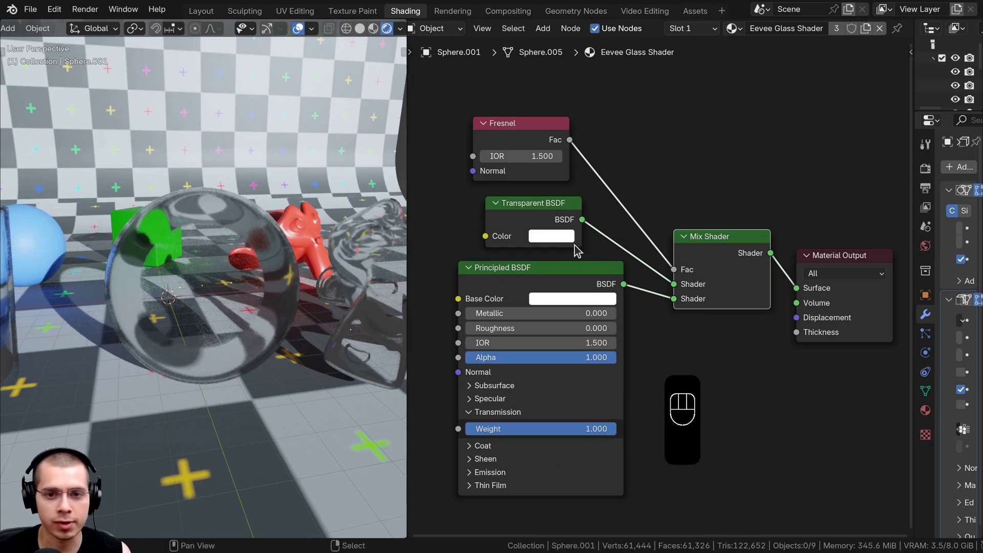
# - Set the Fresnel node's IOR to 1.12 and check the glass sphere and cup
pyautogui.moveTo(577, 250); pyautogui.dragTo(588, 287, button='middle')
pyautogui.scroll(1, 528, 185)
pyautogui.moveTo(522, 184)
pyautogui.mouseDown()
pyautogui.moveTo(542, 184)
pyautogui.moveTo(501, 184)
pyautogui.moveTo(522, 184)
pyautogui.mouseUp()
pyautogui.click(522, 184)
pyautogui.press('BackSpace')
pyautogui.write('1')
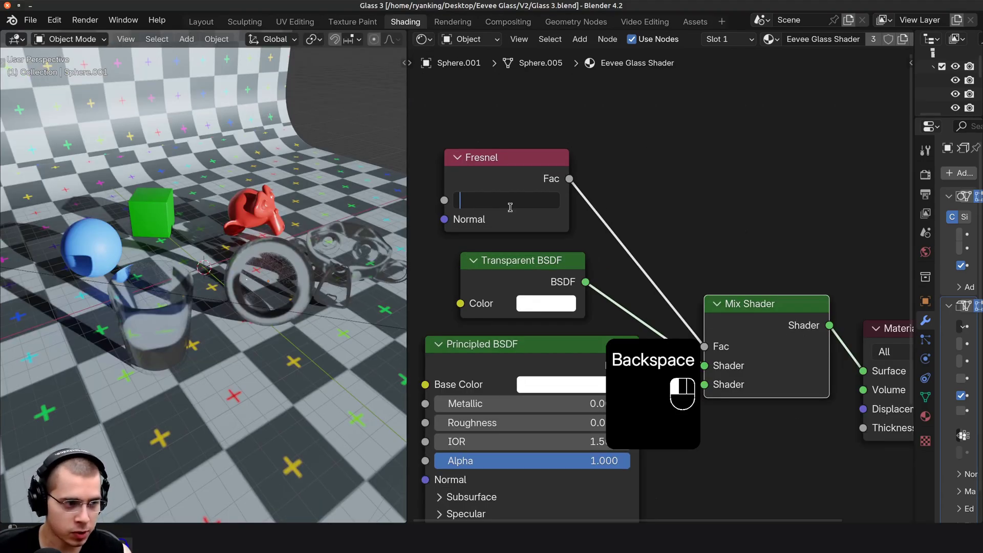
pyautogui.write('.12')
pyautogui.press('Return')
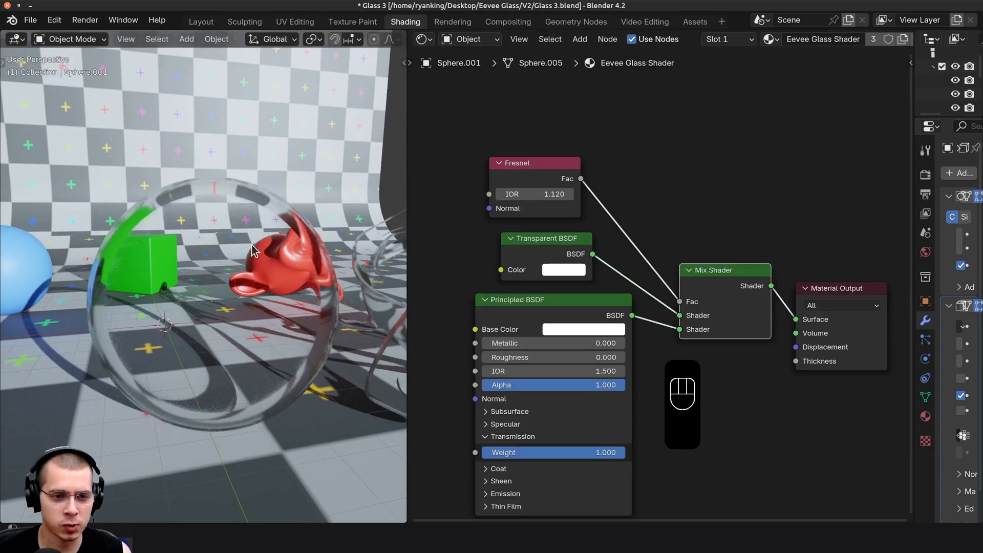
pyautogui.scroll(-3, 55, 280)
pyautogui.keyDown('shift'); pyautogui.moveTo(89, 330); pyautogui.dragTo(185, 336, button='middle'); pyautogui.keyUp('shift')
pyautogui.scroll(2, 175, 324)
pyautogui.scroll(-1, 777, 199)
# - Move the Mix Shader and Material Output nodes together farther away from the Fresnel node to make room
pyautogui.moveTo(733, 201); pyautogui.dragTo(685, 218, button='middle')
pyautogui.moveTo(663, 217); pyautogui.dragTo(808, 401)
pyautogui.moveTo(667, 273); pyautogui.dragTo(639, 261, button='middle')
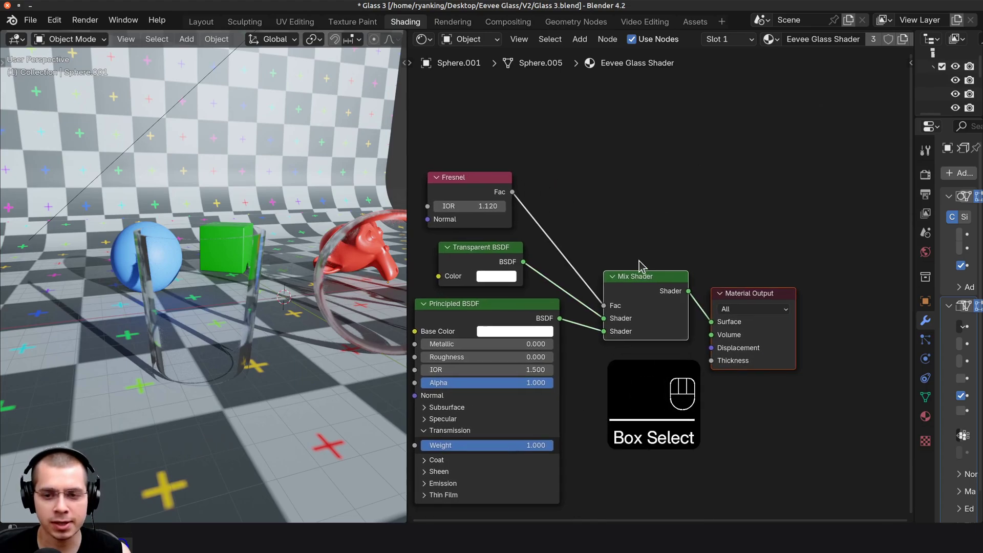
pyautogui.press('g')
pyautogui.click(776, 251)
# - Insert a Color Ramp node on the link between the Fresnel node and the Mix Shader's Fac input
pyautogui.hotkey('shift', 'a')
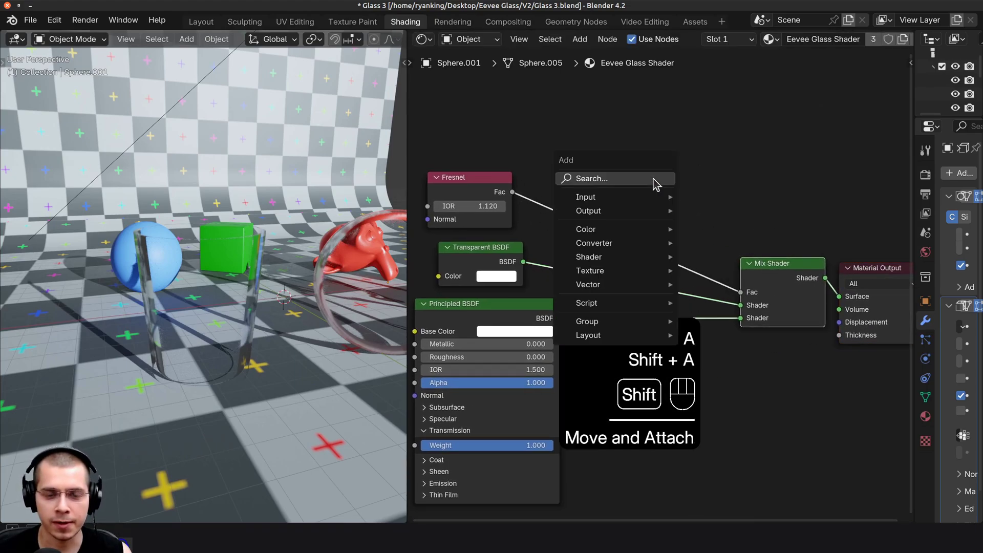
pyautogui.click(655, 180)
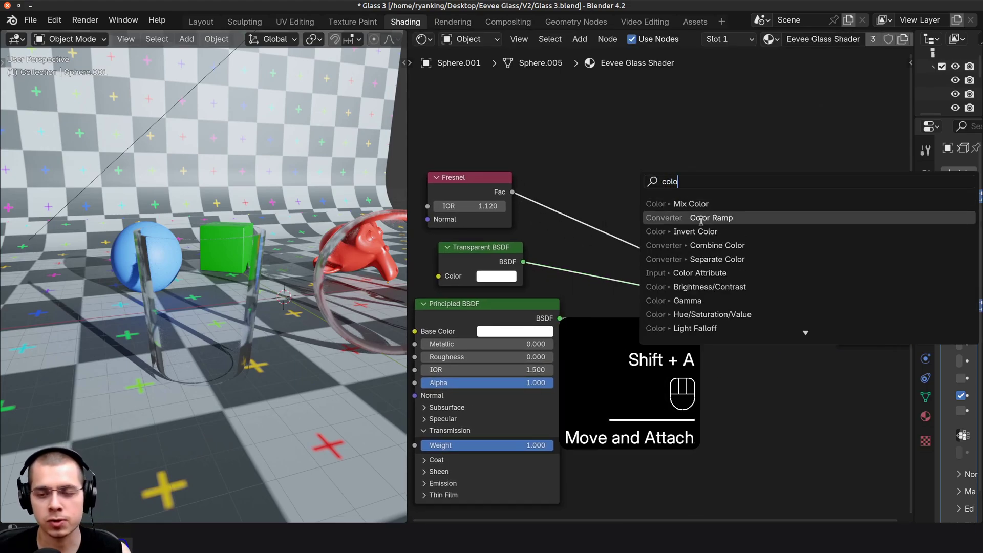
pyautogui.click(701, 220)
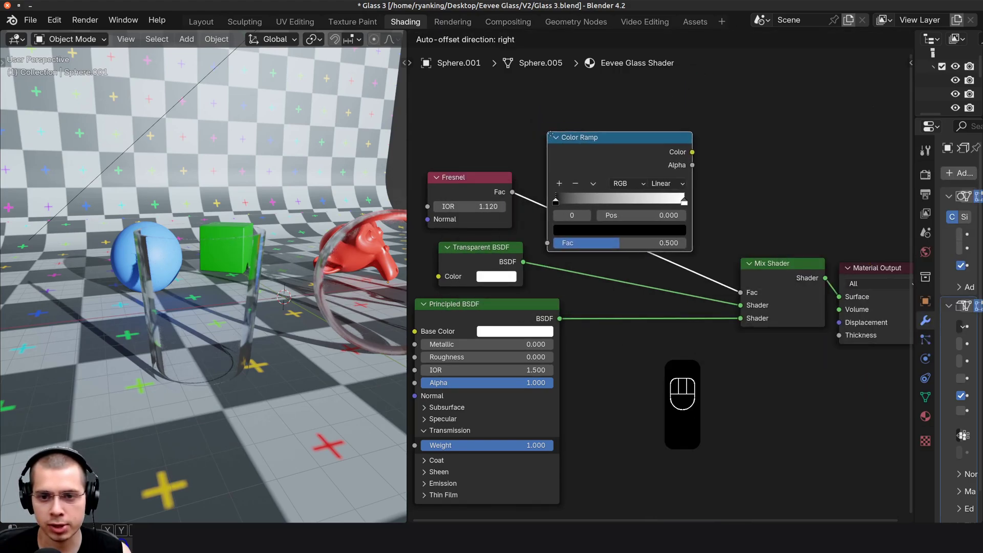
pyautogui.click(616, 152)
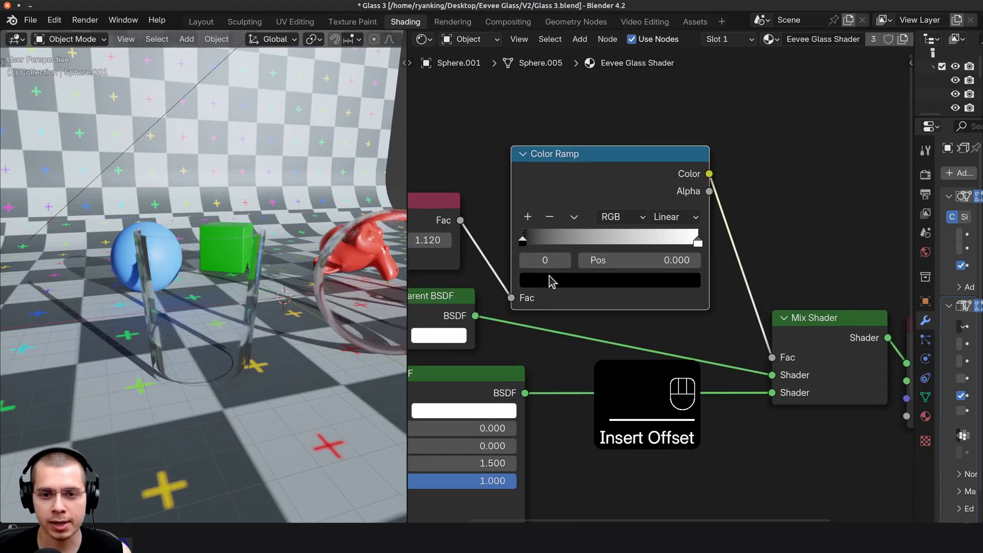
# - Change the Color Ramp's black stop at position 0 to a dark gray
pyautogui.scroll(1, 550, 281)
pyautogui.click(558, 275)
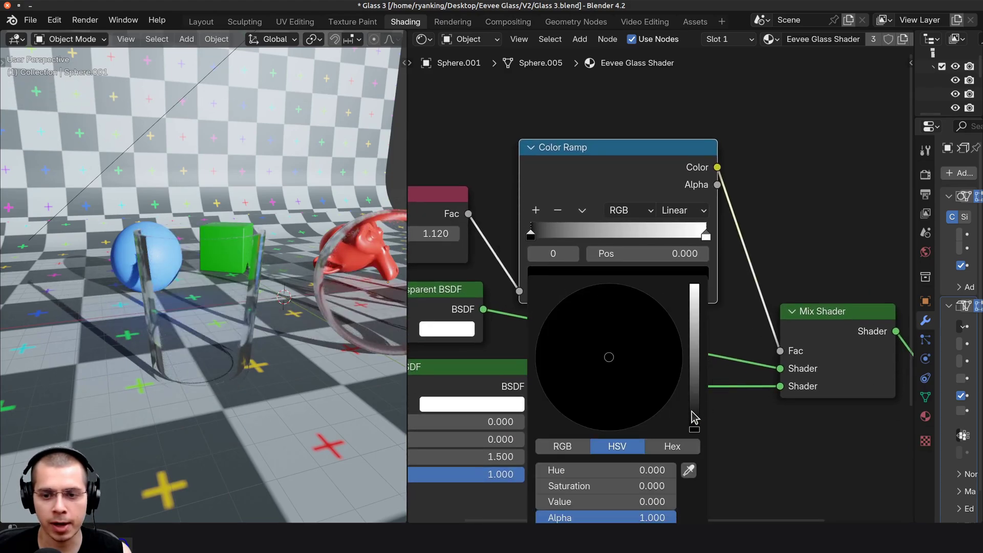
pyautogui.moveTo(692, 413); pyautogui.dragTo(695, 338)
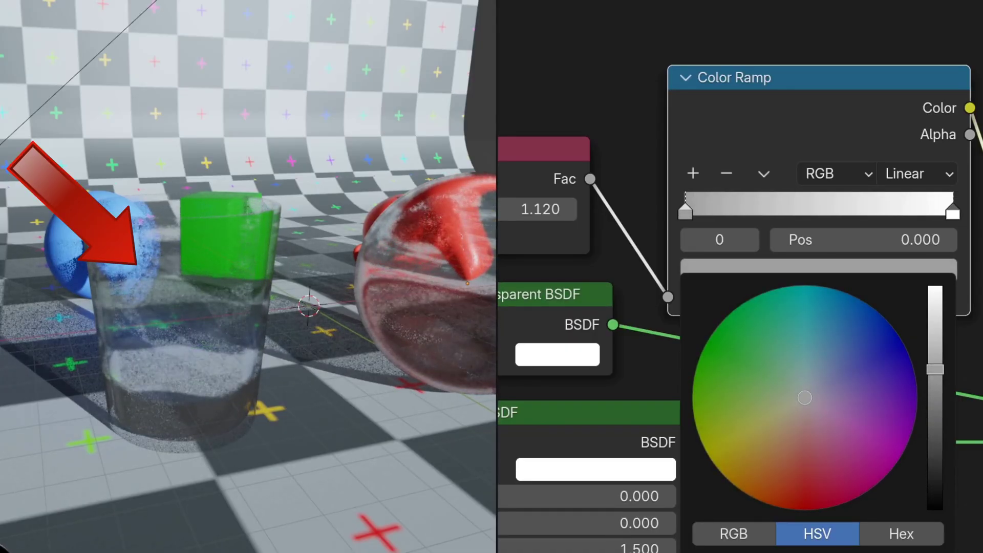
pyautogui.moveTo(935, 370); pyautogui.dragTo(935, 428)
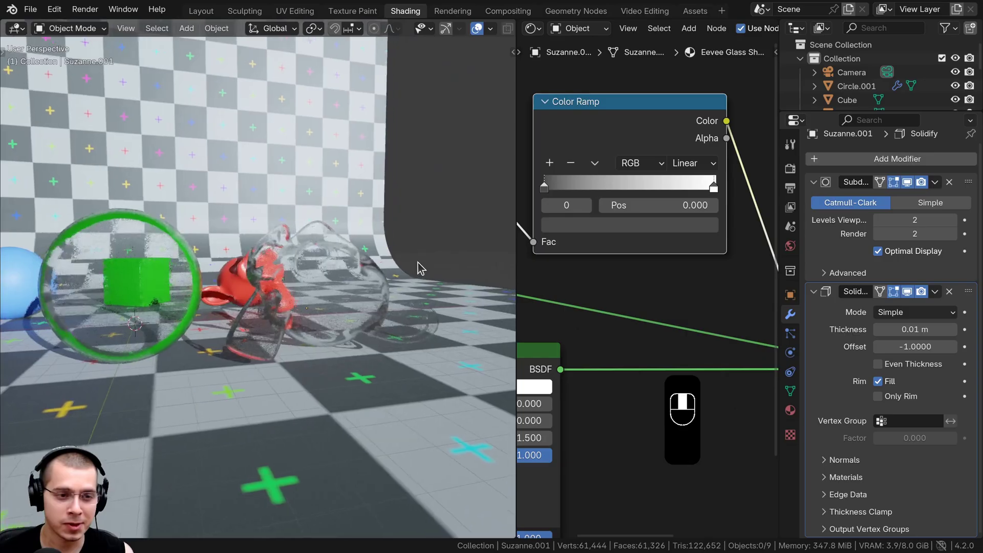
# - Compare the glass monkey head with its Solidify modifier hidden and shown in the viewport, and try other thickness values
pyautogui.moveTo(417, 266); pyautogui.dragTo(255, 159, button='middle')
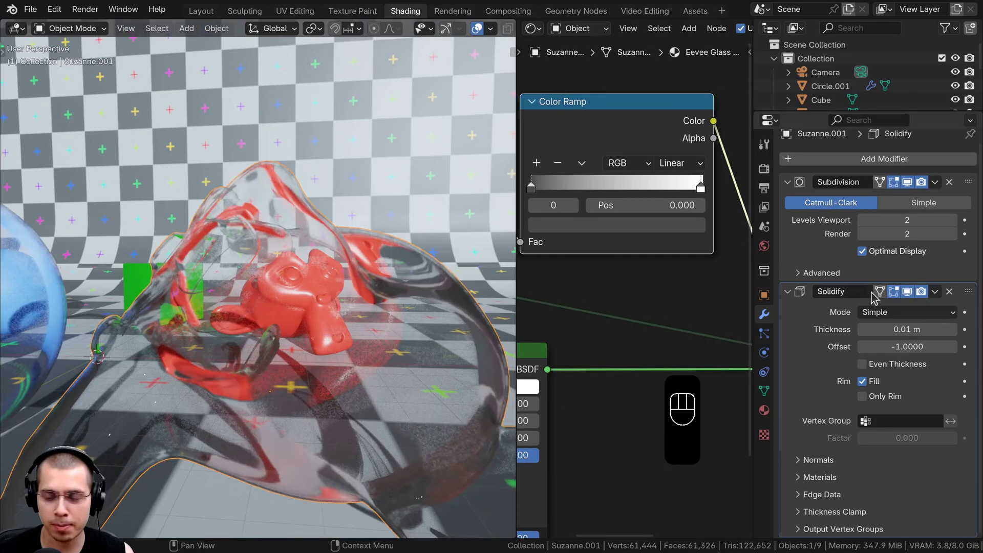
pyautogui.click(907, 292)
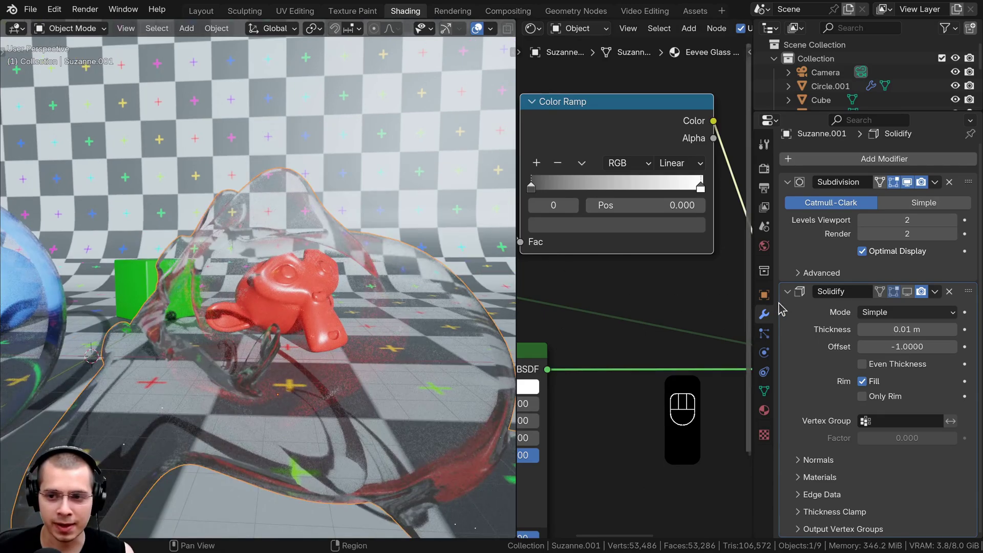
pyautogui.click(907, 291)
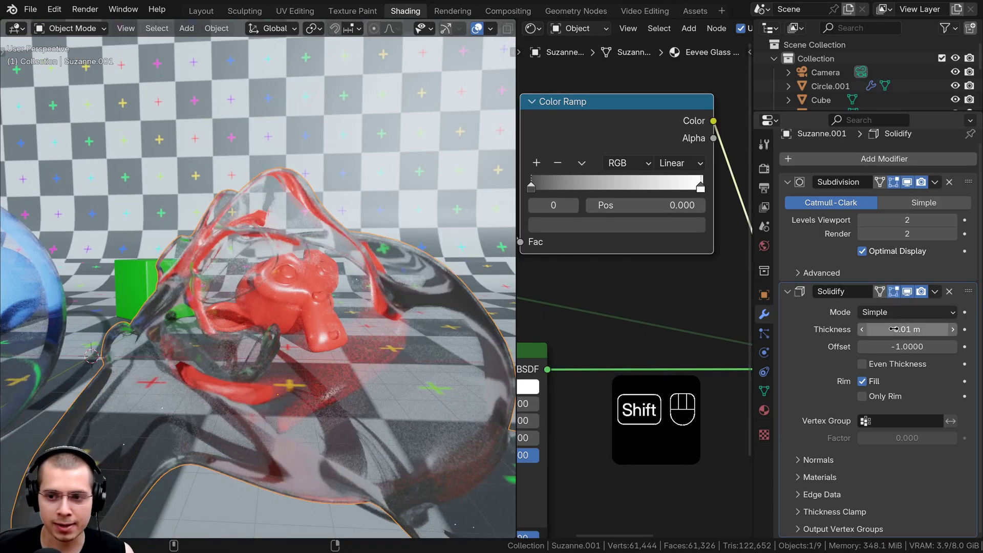
pyautogui.keyDown('shift'); pyautogui.moveTo(906, 329); pyautogui.dragTo(931, 329); pyautogui.keyUp('shift')
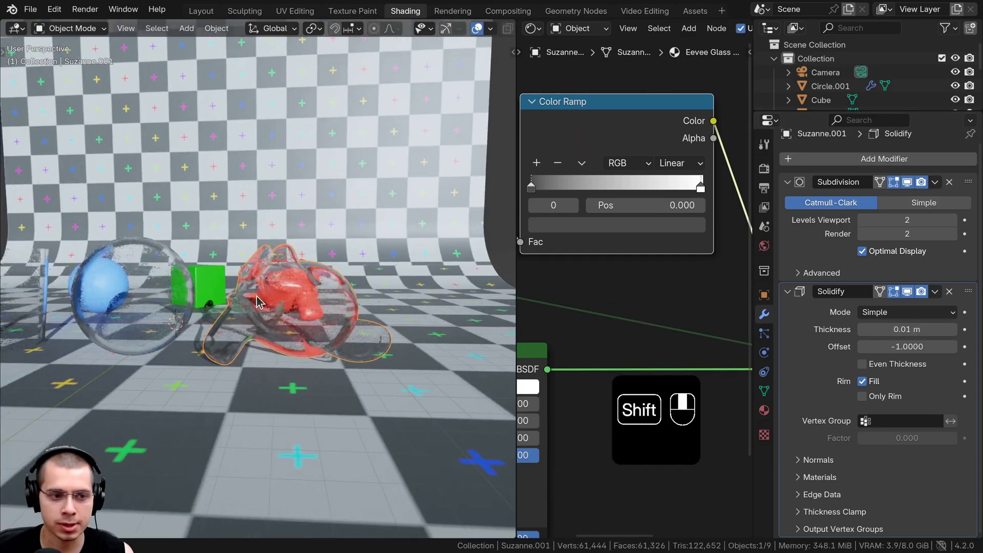
# - Examine the shadow that the glass cup casts on the checkered floor from several angles
pyautogui.press('a')
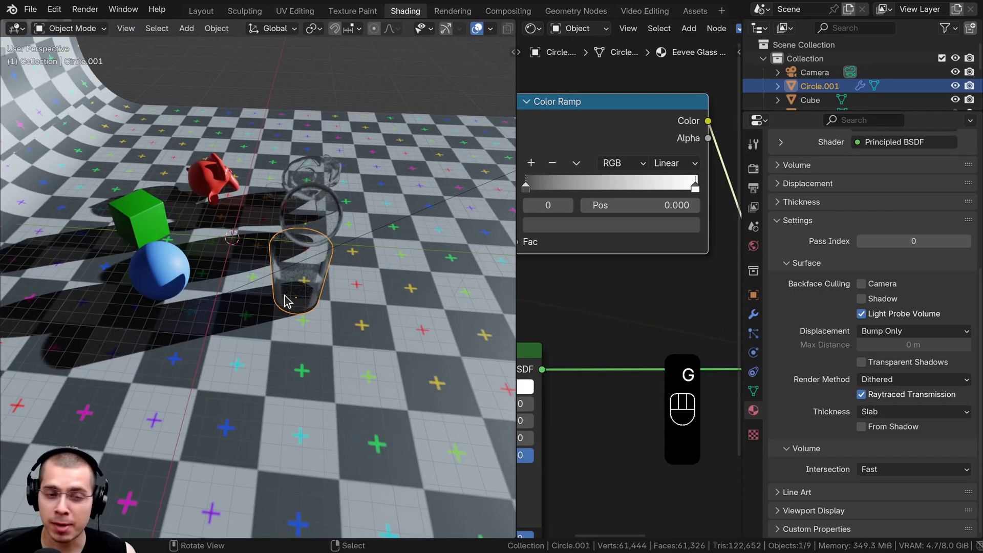
pyautogui.scroll(5, 323, 307)
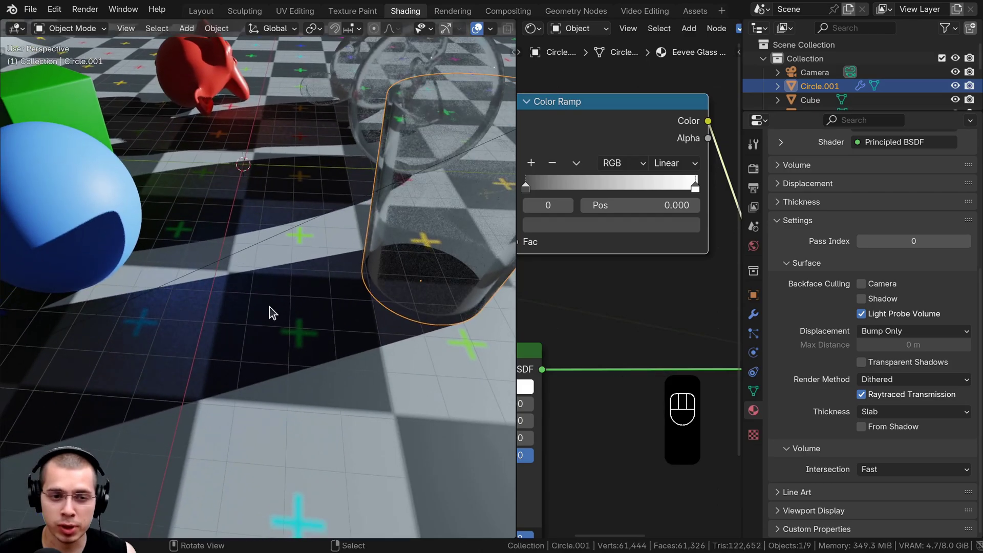
pyautogui.moveTo(272, 312); pyautogui.dragTo(180, 285, button='middle')
pyautogui.scroll(-2, 402, 256)
pyautogui.moveTo(397, 258); pyautogui.dragTo(302, 281, button='middle')
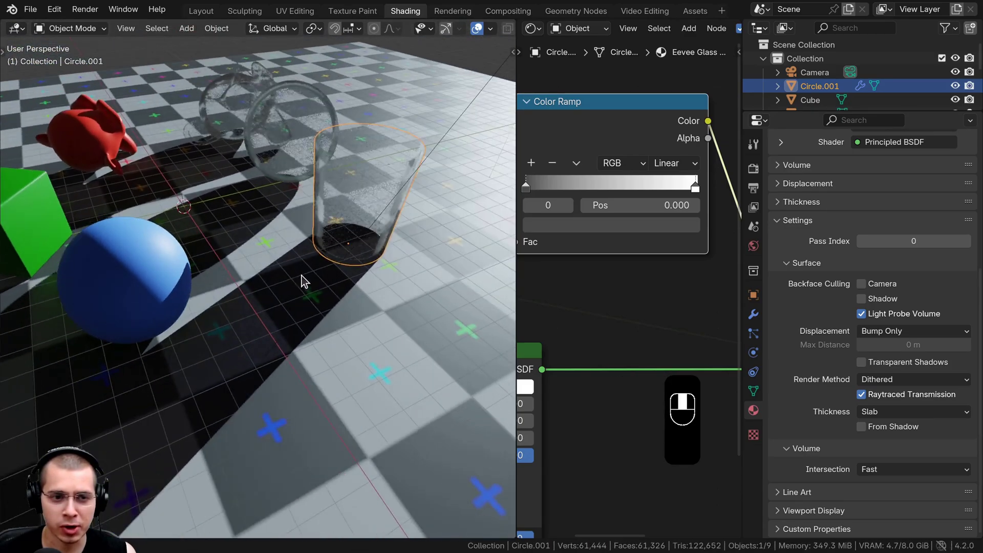
pyautogui.press('g')
pyautogui.rightClick(307, 227)
pyautogui.moveTo(307, 227); pyautogui.dragTo(225, 296, button='middle')
pyautogui.press('a')
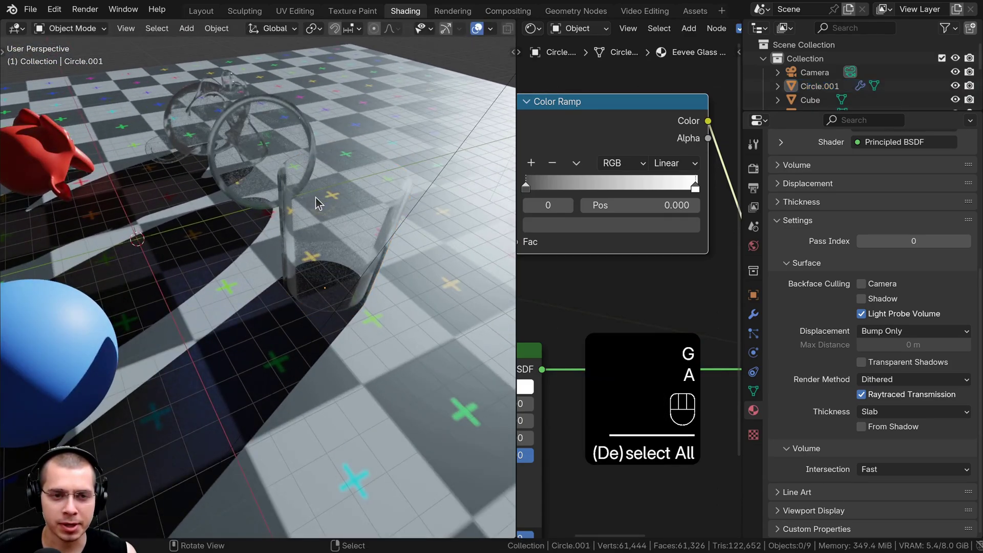
pyautogui.click(316, 203)
pyautogui.scroll(2, 313, 203)
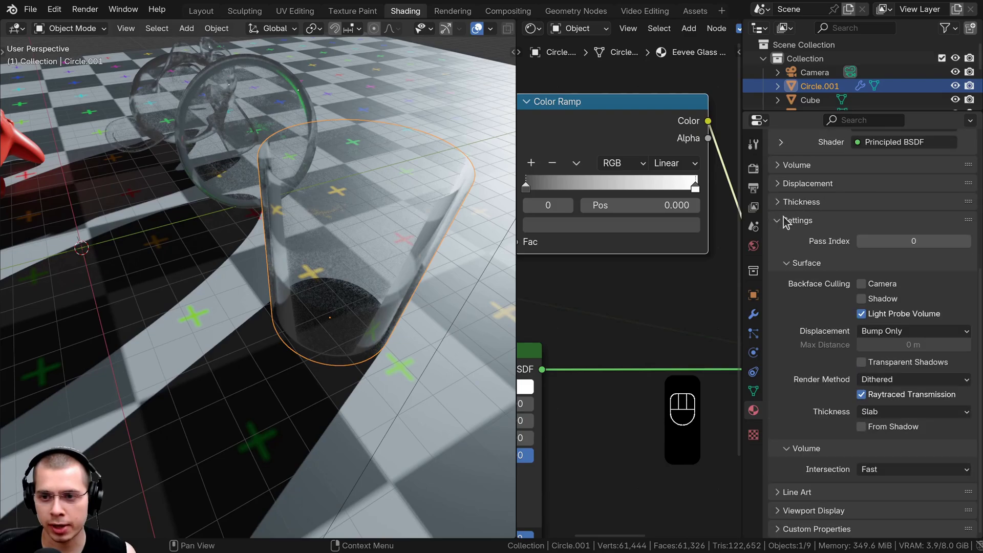
# - Enable Transparent Shadows for the glass material and check the glass cup's shadow up close
pyautogui.click(862, 363)
pyautogui.moveTo(316, 370); pyautogui.dragTo(374, 348, button='middle')
pyautogui.keyDown('shift'); pyautogui.moveTo(373, 349); pyautogui.dragTo(332, 274, button='middle'); pyautogui.keyUp('shift')
pyautogui.scroll(3, 332, 274)
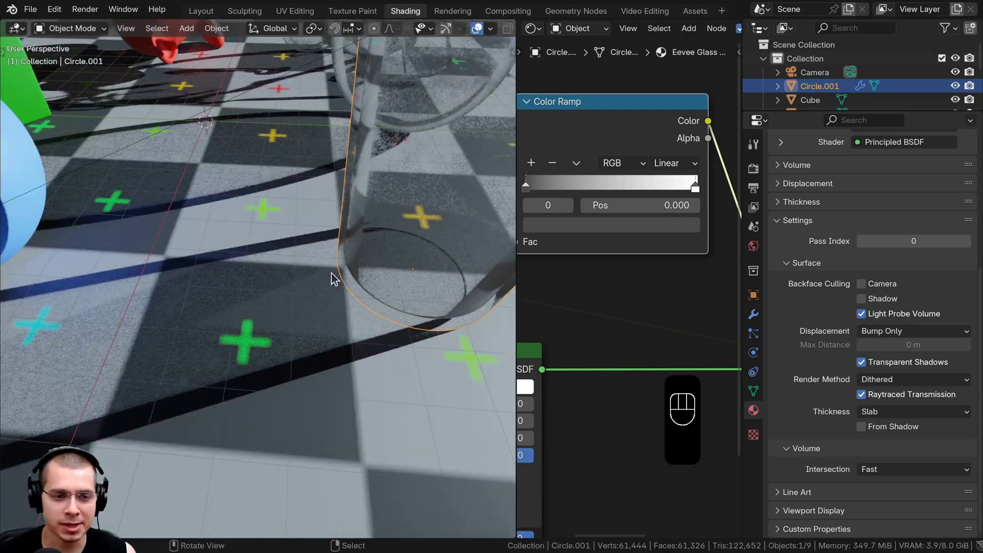
pyautogui.keyDown('shift'); pyautogui.moveTo(174, 324); pyautogui.dragTo(145, 308, button='middle'); pyautogui.keyUp('shift')
# - Move the Sun light while checking the glass shadows, and widen the area showing its light settings
pyautogui.press('g')
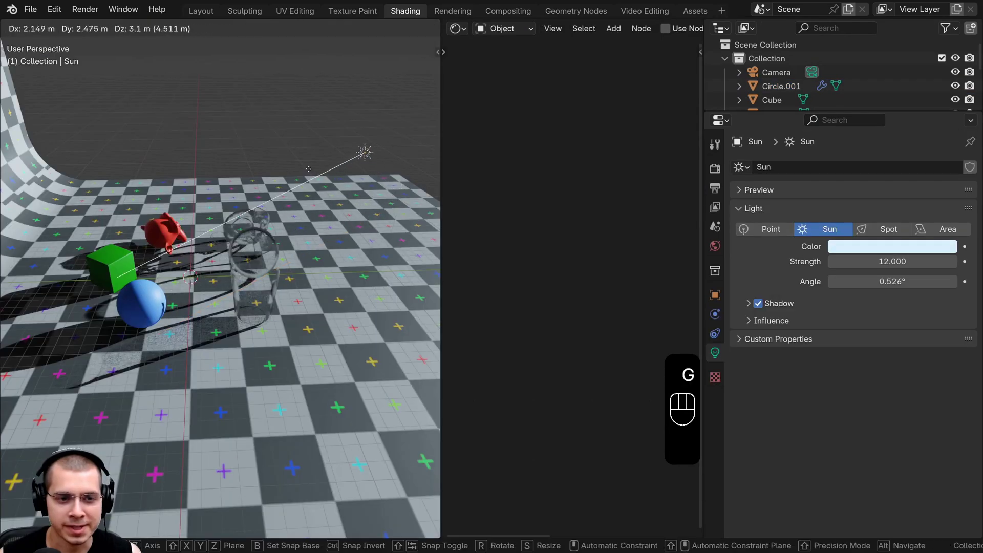
pyautogui.rightClick(312, 210)
pyautogui.moveTo(315, 229)
pyautogui.mouseDown(button='middle')
pyautogui.moveTo(329, 222)
pyautogui.moveTo(312, 232)
pyautogui.mouseUp(button='middle')
pyautogui.scroll(2, 312, 233)
pyautogui.keyDown('shift'); pyautogui.moveTo(402, 212); pyautogui.dragTo(317, 226, button='middle'); pyautogui.keyUp('shift')
pyautogui.press('g')
pyautogui.click(297, 186)
pyautogui.moveTo(297, 186); pyautogui.dragTo(246, 278, button='middle')
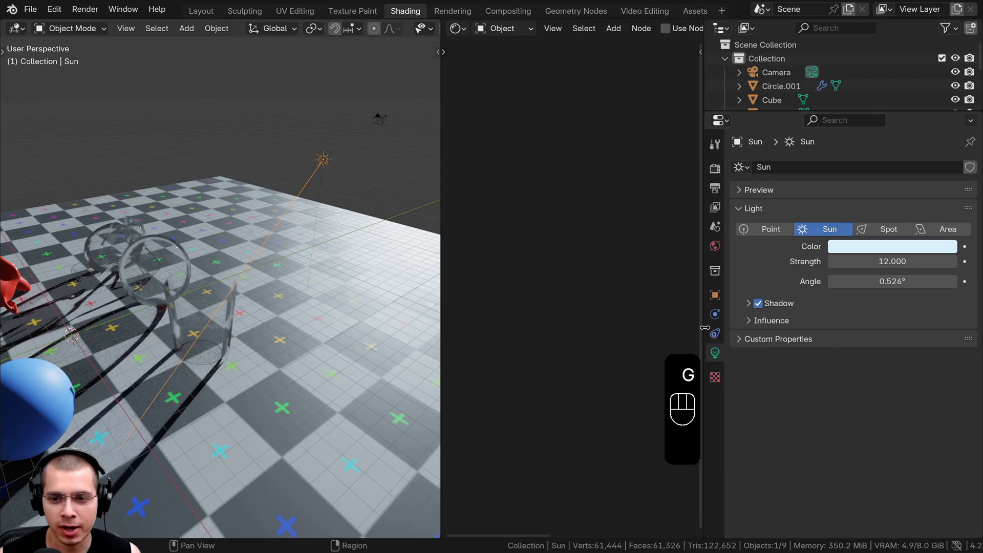
pyautogui.moveTo(705, 327); pyautogui.dragTo(691, 328)
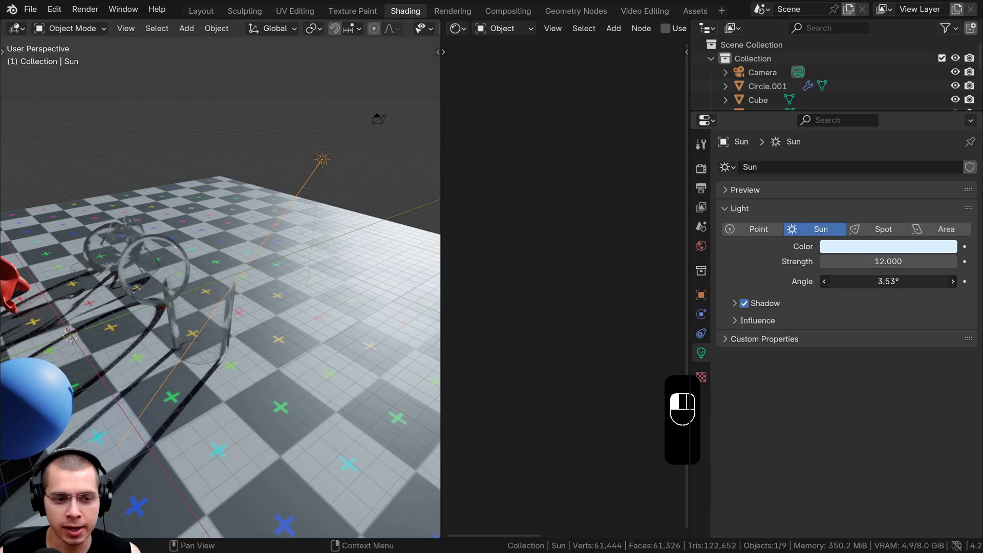
# - Try a Sun light angle of 0° while checking how sharp the glass shadows are from different viewpoints
pyautogui.moveTo(887, 281)
pyautogui.mouseDown()
pyautogui.moveTo(911, 281)
pyautogui.moveTo(887, 281)
pyautogui.mouseUp()
pyautogui.moveTo(307, 358); pyautogui.dragTo(299, 317, button='middle')
pyautogui.scroll(3, 299, 318)
pyautogui.moveTo(232, 376); pyautogui.dragTo(544, 287, button='middle')
pyautogui.moveTo(876, 279); pyautogui.dragTo(835, 281)
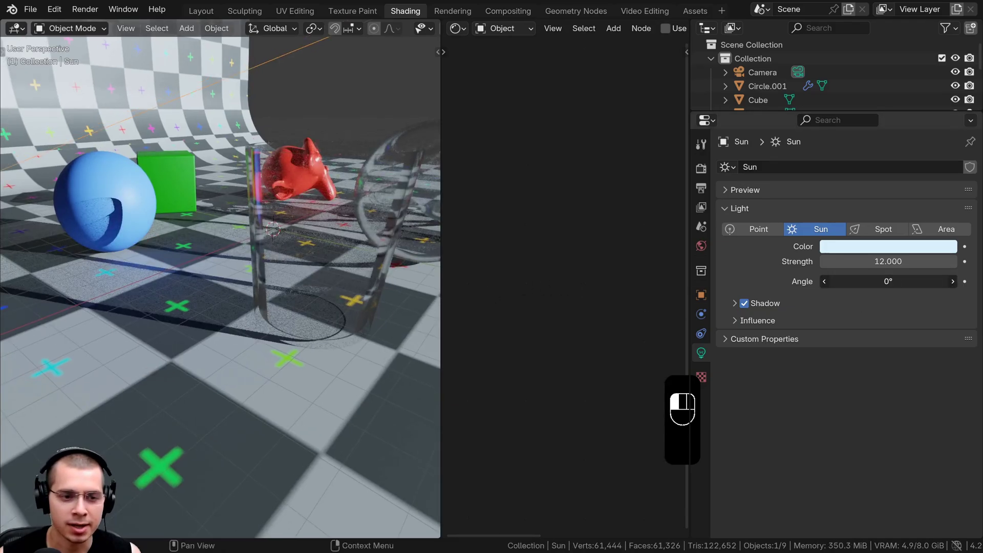
pyautogui.rightClick(876, 281)
pyautogui.moveTo(307, 294); pyautogui.dragTo(318, 313, button='middle')
pyautogui.keyDown('shift'); pyautogui.moveTo(317, 313); pyautogui.dragTo(340, 328, button='middle'); pyautogui.keyUp('shift')
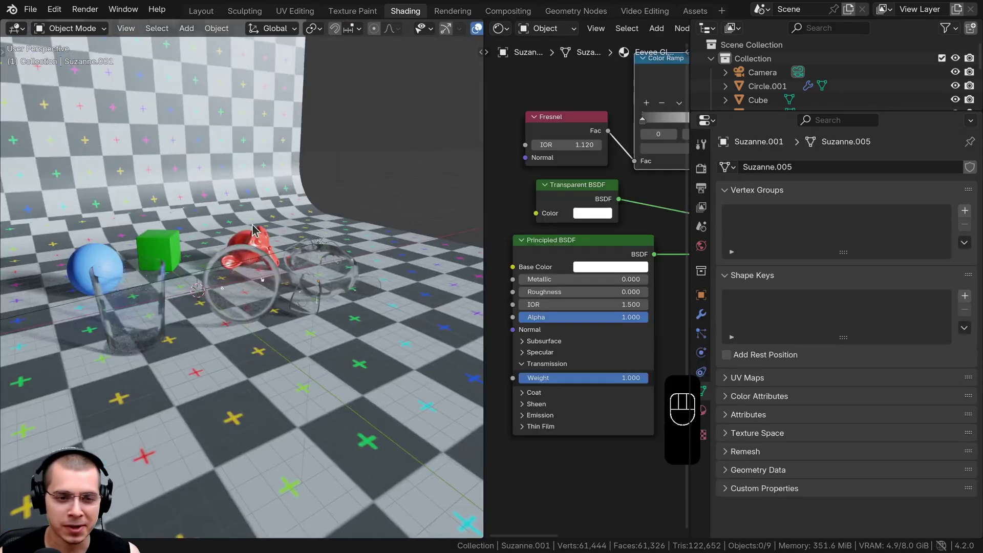
# - Enable Jittered Shadows for the viewport in EEVEE's sampling settings while viewing the glass sphere up close
pyautogui.moveTo(252, 225); pyautogui.dragTo(236, 252, button='middle')
pyautogui.scroll(4, 259, 231)
pyautogui.scroll(1, 225, 187)
pyautogui.moveTo(255, 324); pyautogui.dragTo(226, 328, button='middle')
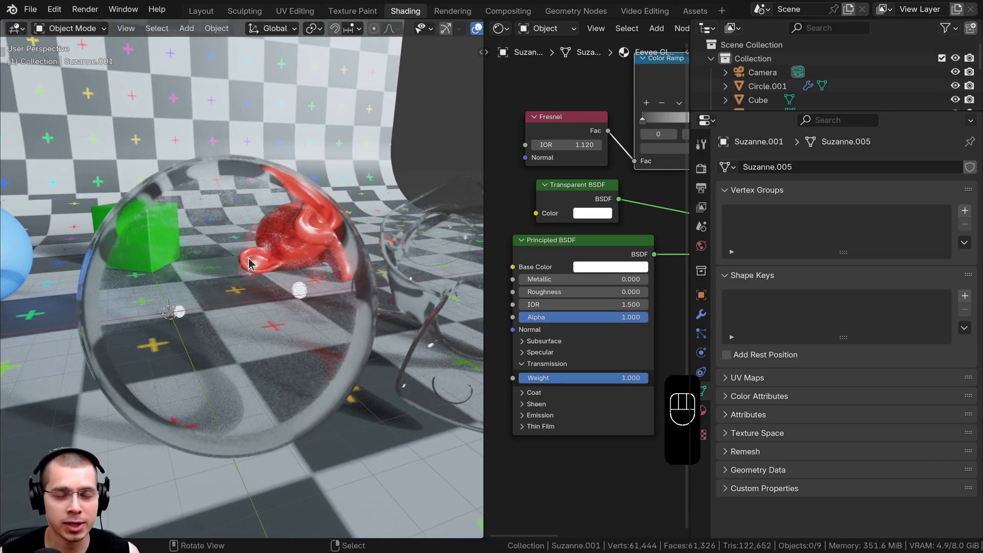
pyautogui.moveTo(690, 208); pyautogui.dragTo(699, 204)
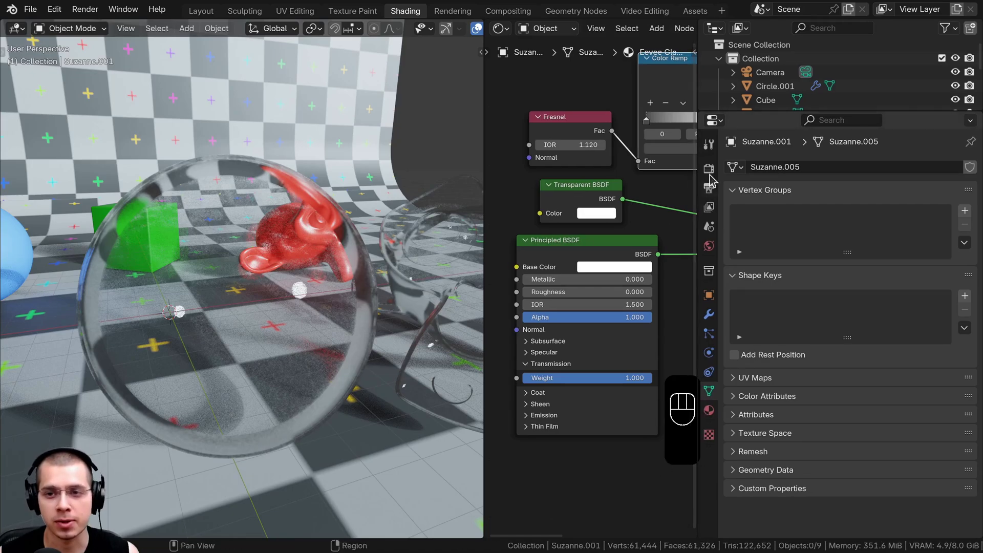
pyautogui.click(710, 170)
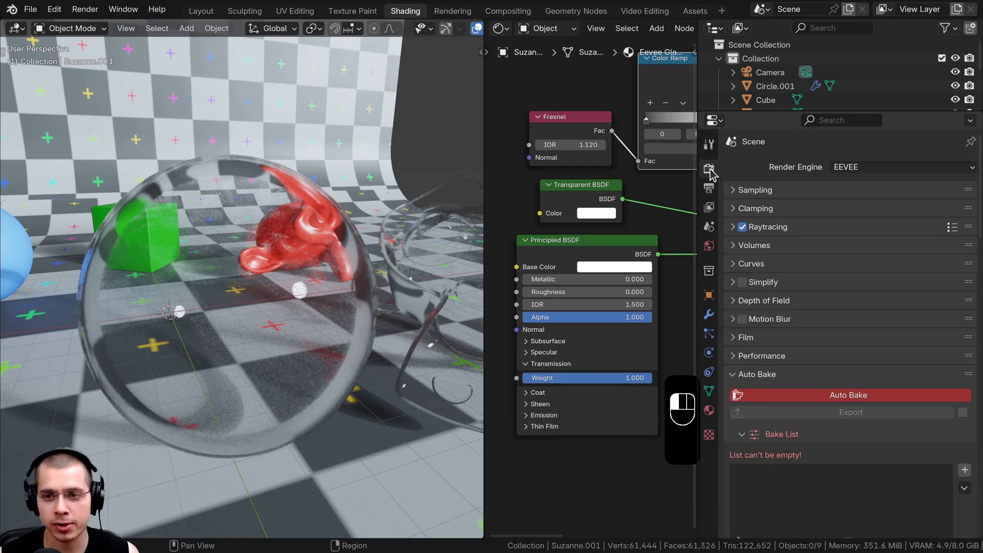
pyautogui.click(735, 192)
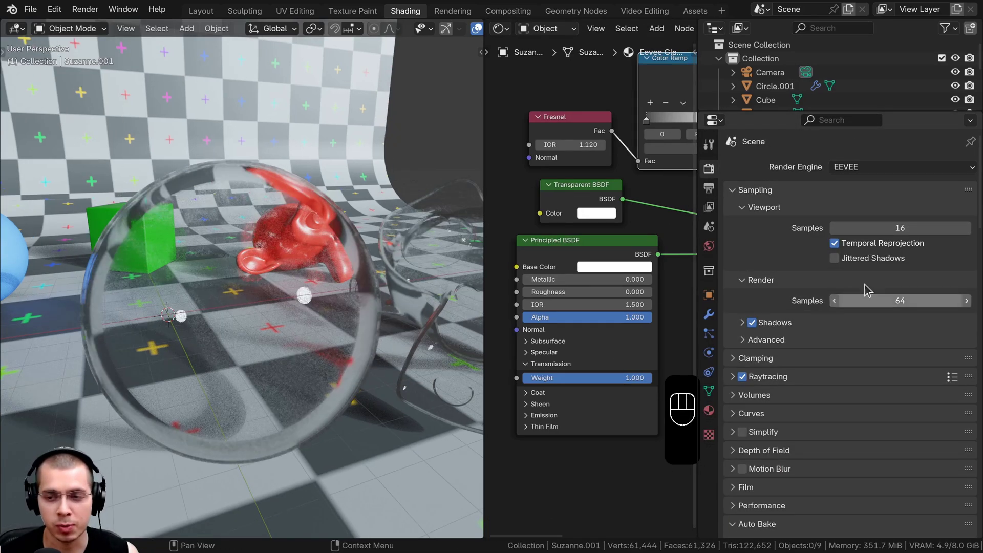
pyautogui.click(834, 260)
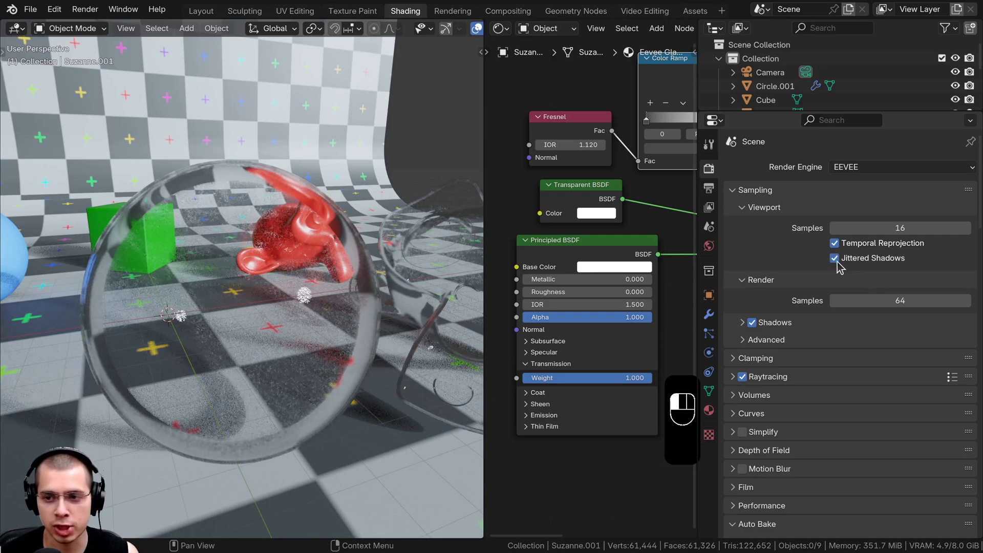
# - Compare the glass shadows on the floor with Jittered Shadows turned off and back on
pyautogui.scroll(-5, 269, 266)
pyautogui.moveTo(269, 265); pyautogui.dragTo(328, 279, button='middle')
pyautogui.scroll(5, 355, 302)
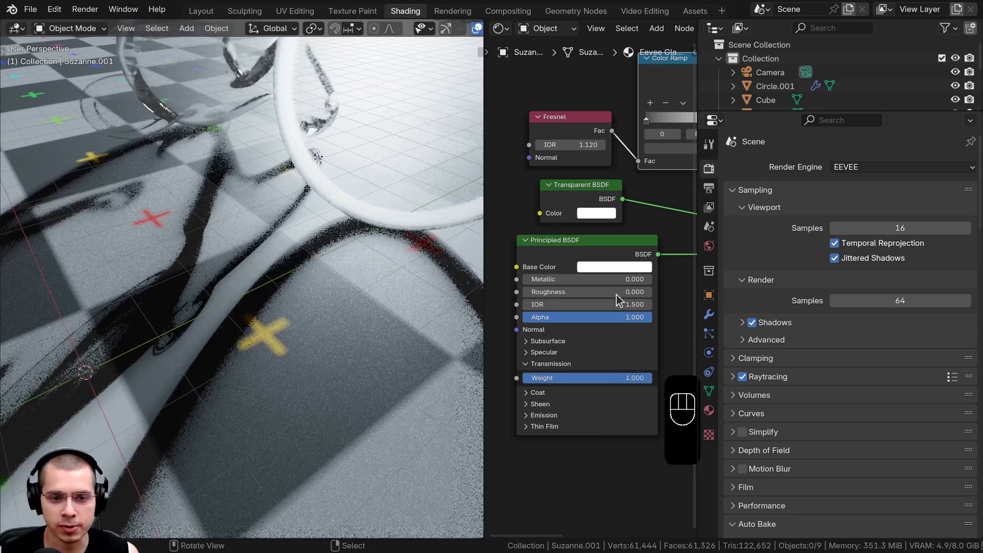
pyautogui.click(837, 261)
pyautogui.scroll(-3, 260, 283)
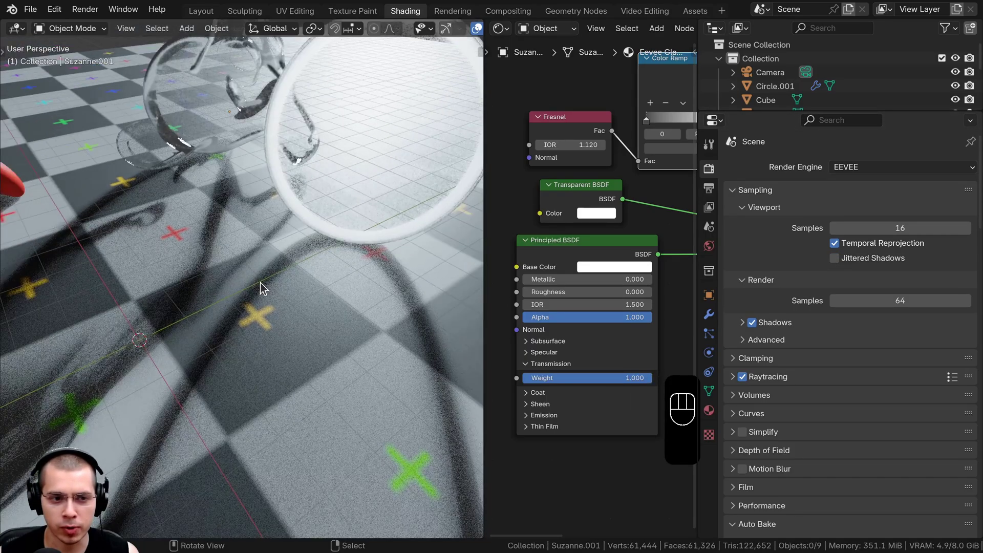
pyautogui.keyDown('shift'); pyautogui.moveTo(271, 284); pyautogui.dragTo(215, 233, button='middle'); pyautogui.keyUp('shift')
pyautogui.moveTo(264, 287); pyautogui.dragTo(283, 248, button='middle')
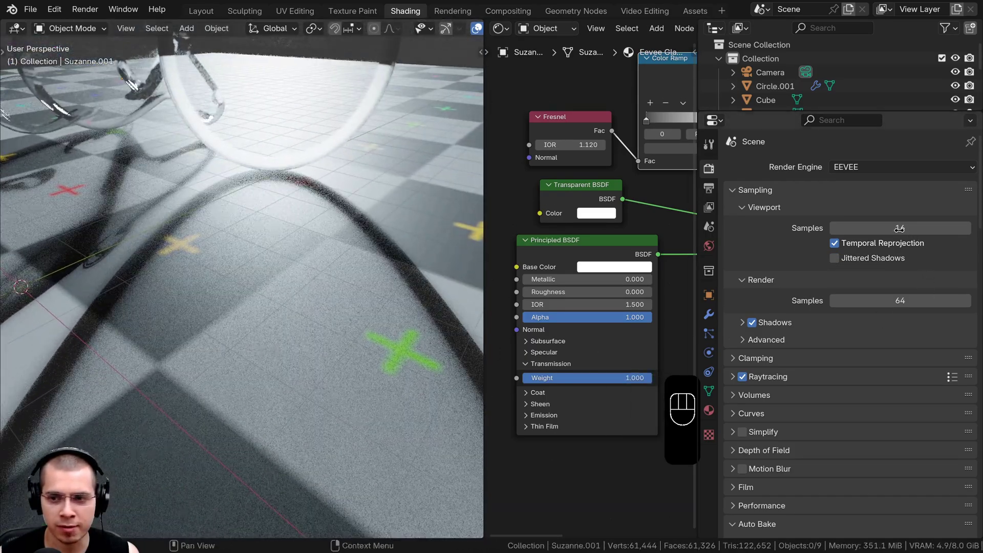
pyautogui.click(834, 258)
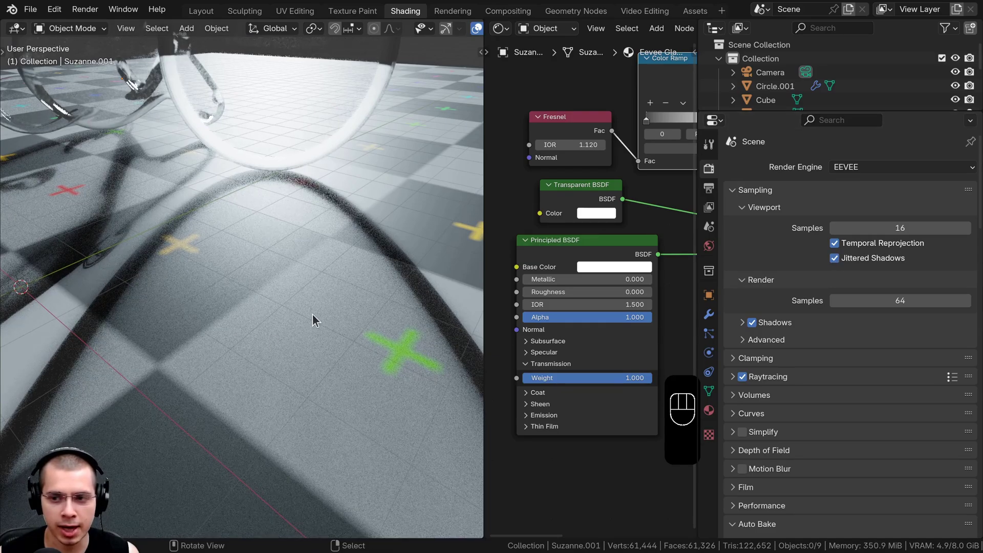
# - Set both the viewport and the render sample counts to 500
pyautogui.click(882, 228)
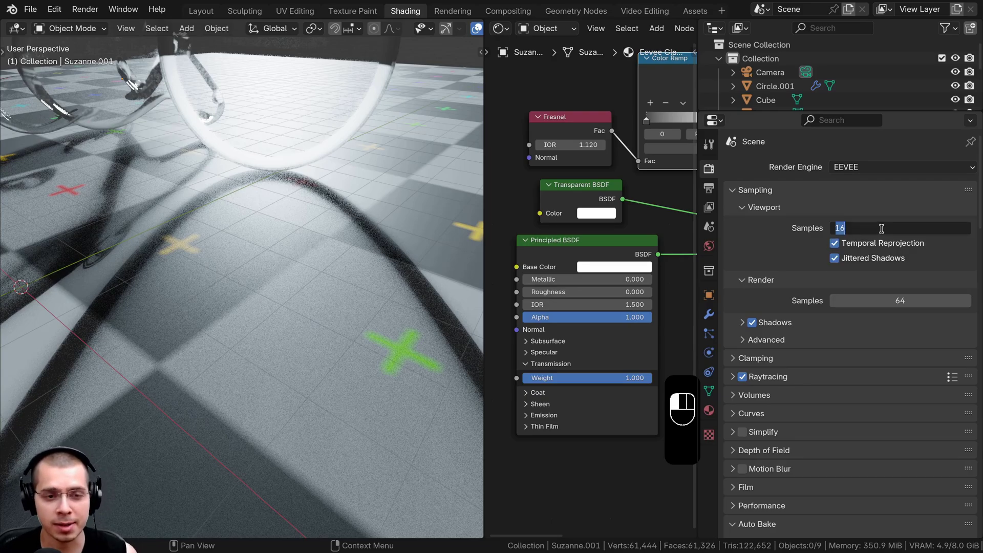
pyautogui.press('Return')
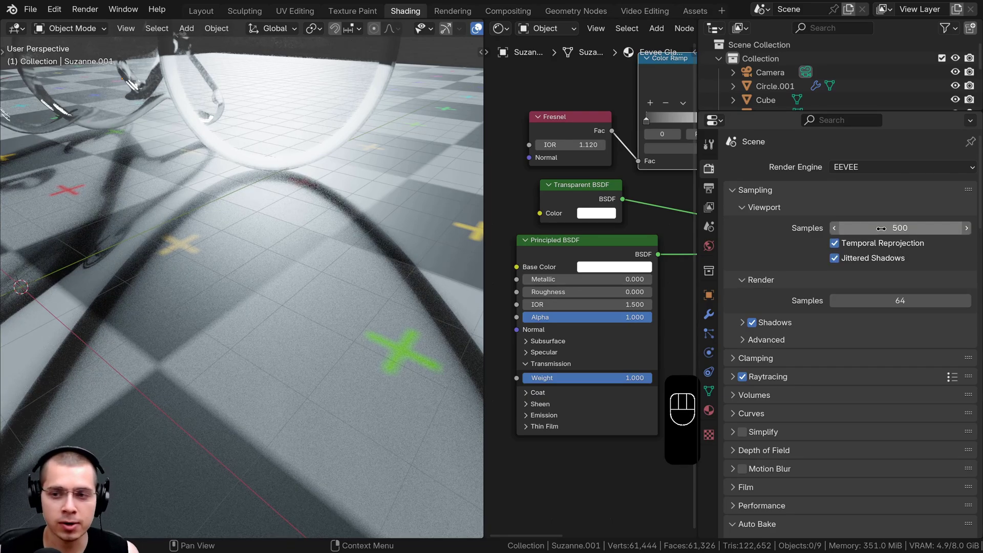
pyautogui.hotkey('ctrl', 'c')
pyautogui.hotkey('ctrl', 'v')
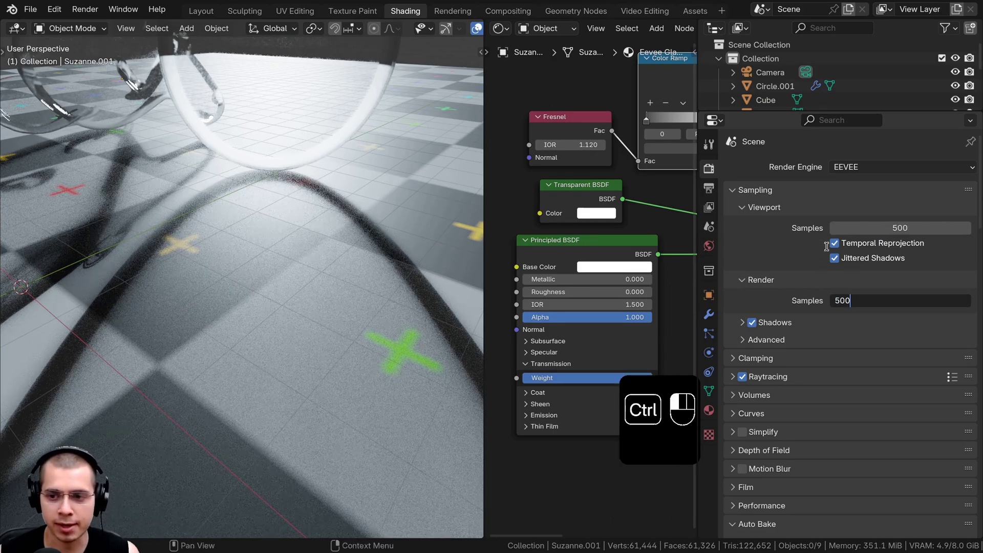
pyautogui.click(834, 225)
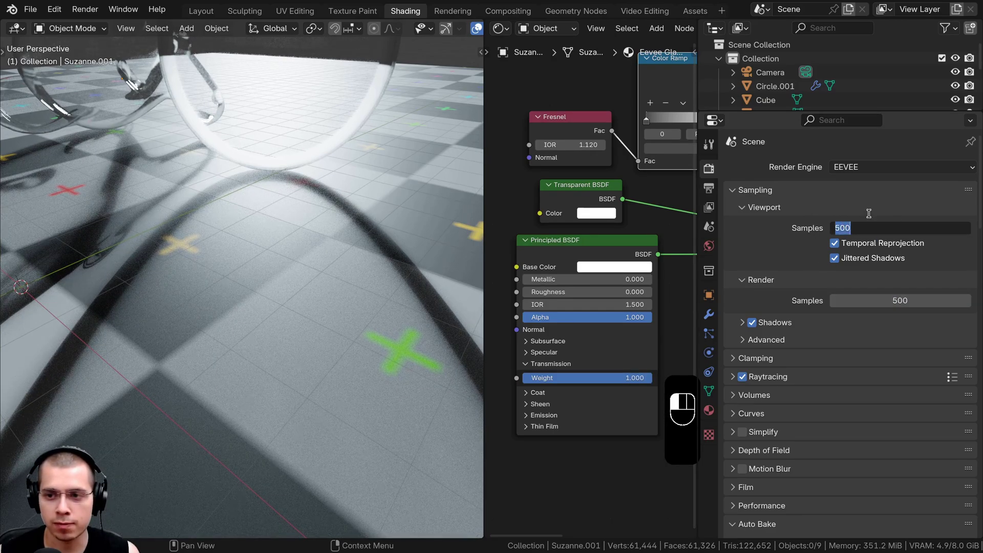
pyautogui.press('Return')
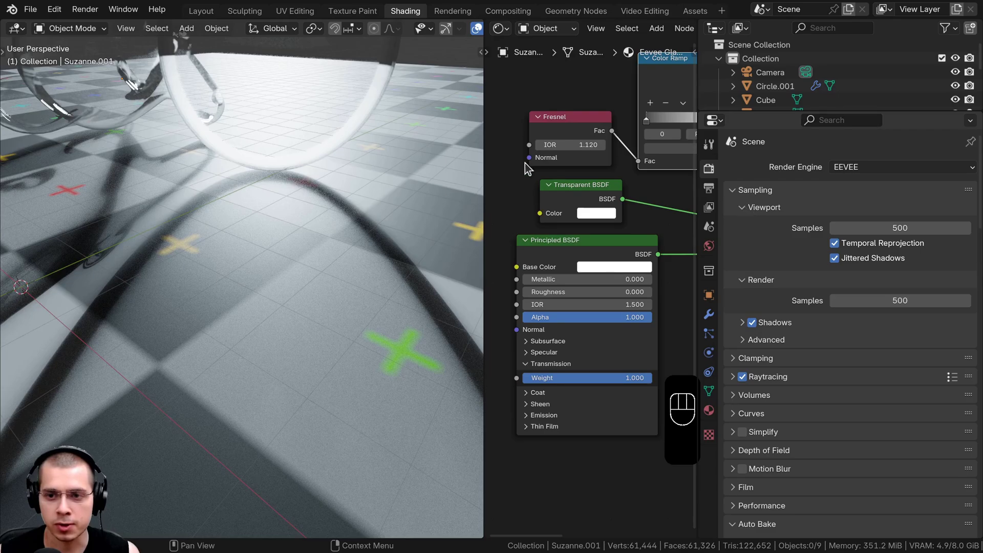
# - Examine the soft glass shadows and the glass sphere from other angles with the higher sample counts
pyautogui.scroll(-4, 303, 152)
pyautogui.moveTo(288, 308); pyautogui.dragTo(266, 280, button='middle')
pyautogui.scroll(4, 273, 265)
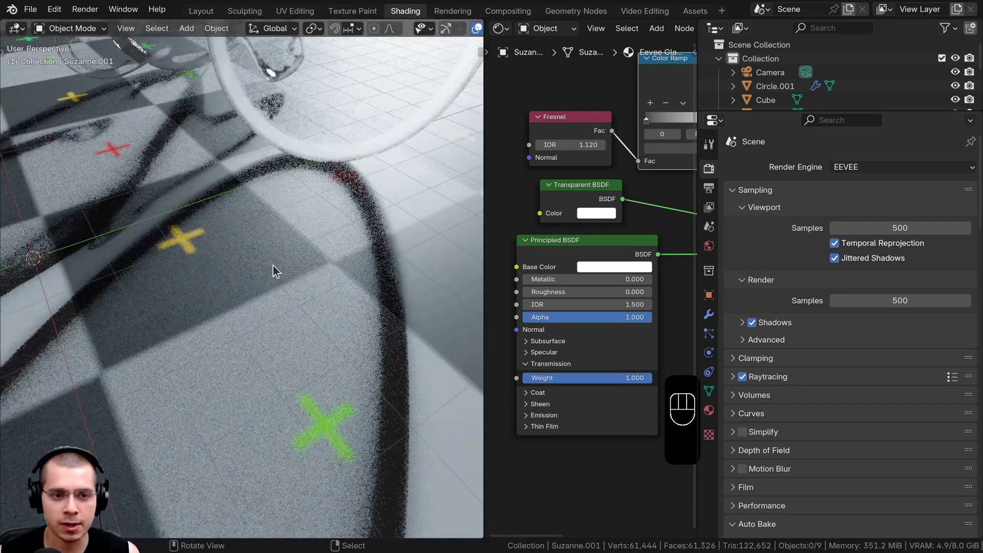
pyautogui.click(904, 302)
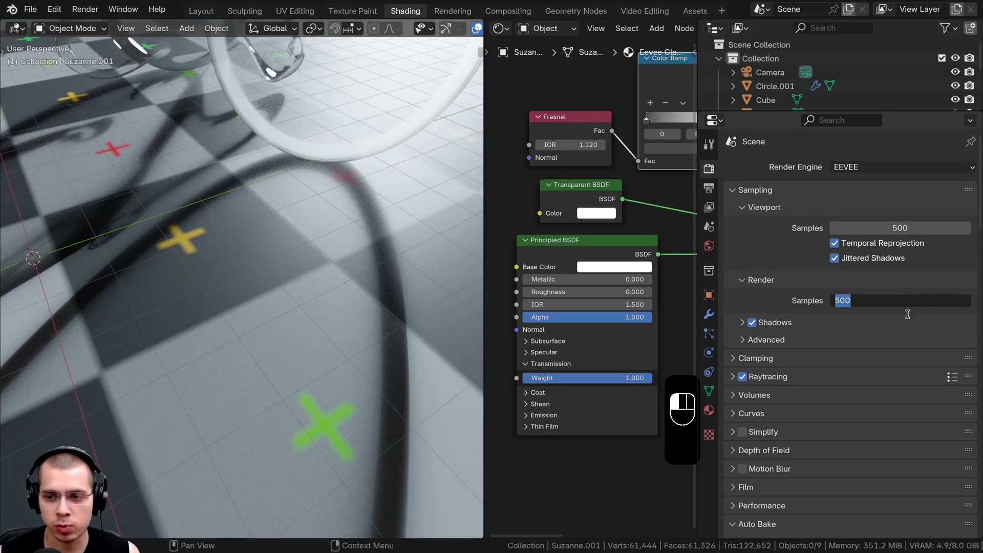
pyautogui.click(793, 244)
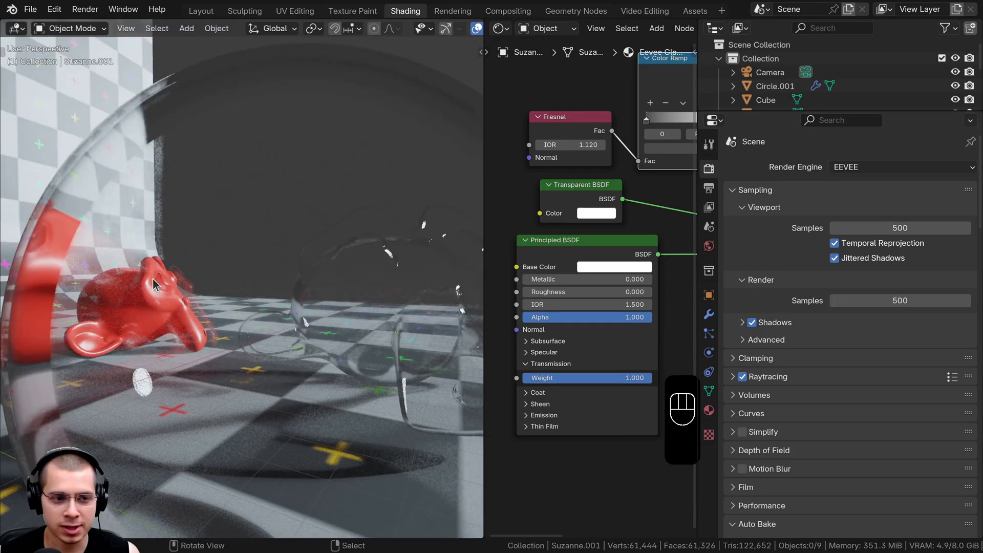
pyautogui.moveTo(155, 284); pyautogui.dragTo(261, 276, button='middle')
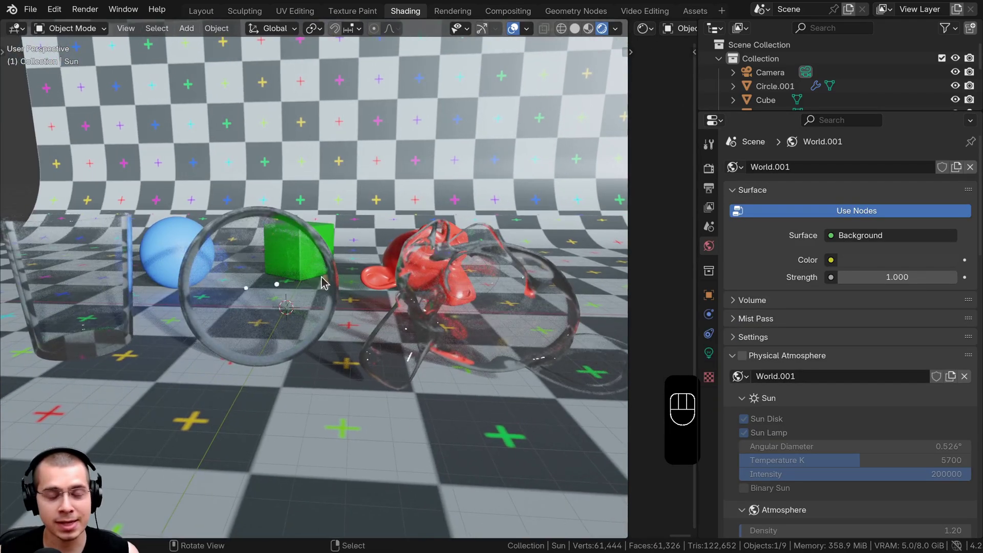
# - Use an Environment Texture as the world background color and load the HDRI abandoned_games_room_02_1k.hdr
pyautogui.moveTo(323, 282); pyautogui.dragTo(301, 191, button='middle')
pyautogui.moveTo(313, 280); pyautogui.dragTo(321, 256, button='middle')
pyautogui.click(151, 286)
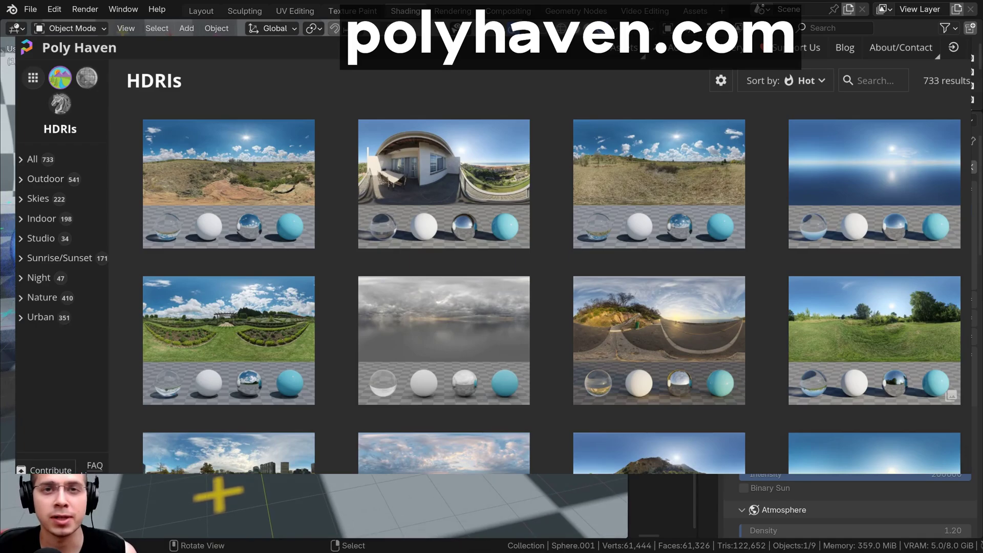
pyautogui.keyDown('shift'); pyautogui.moveTo(176, 252); pyautogui.dragTo(200, 248, button='middle'); pyautogui.keyUp('shift')
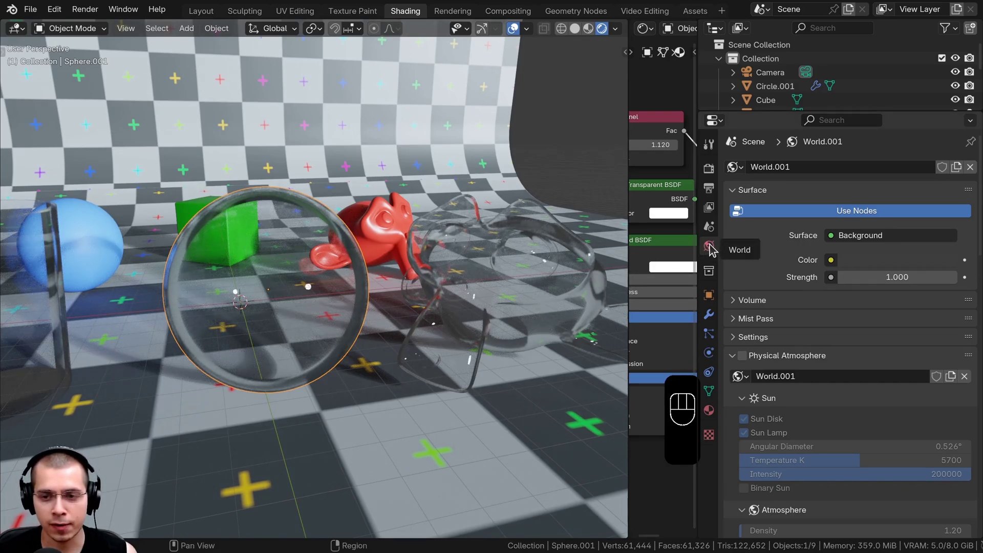
pyautogui.click(831, 261)
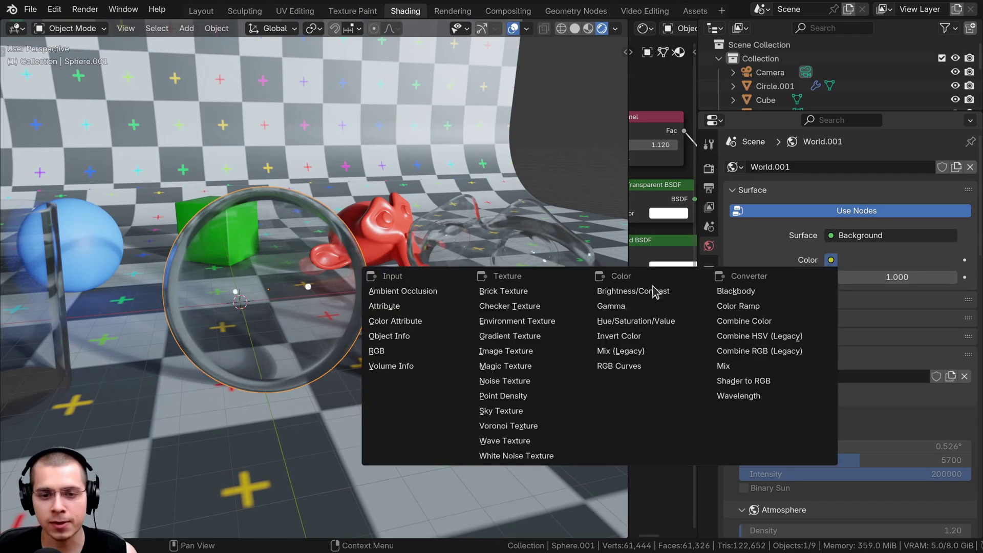
pyautogui.click(488, 321)
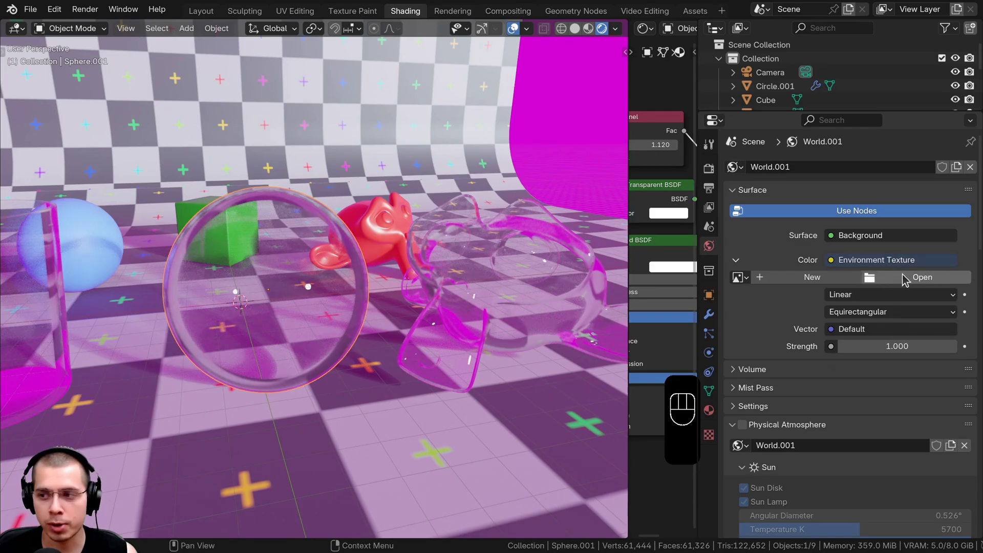
pyautogui.click(919, 278)
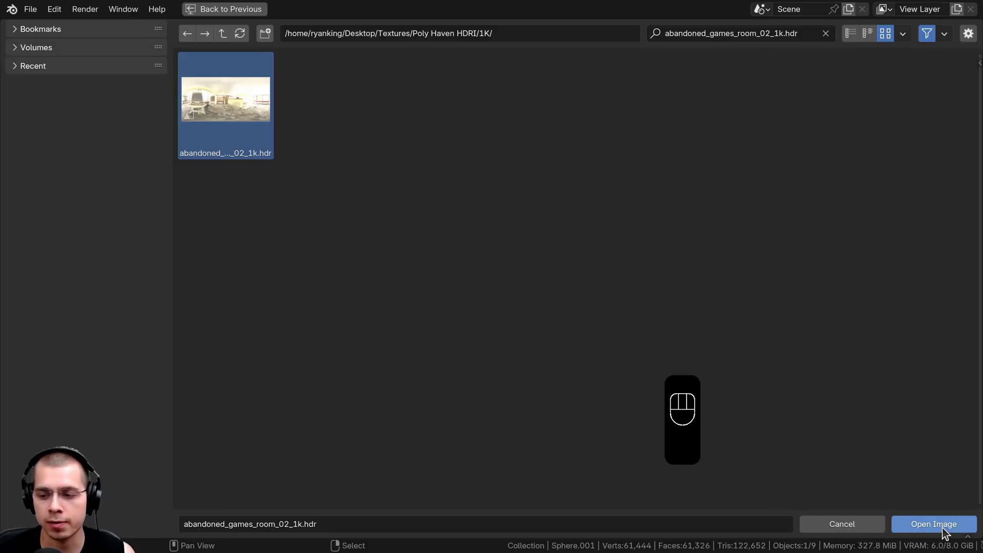
pyautogui.click(945, 530)
# - Lower the world background's strength to 0.200
pyautogui.moveTo(423, 252); pyautogui.dragTo(404, 241, button='middle')
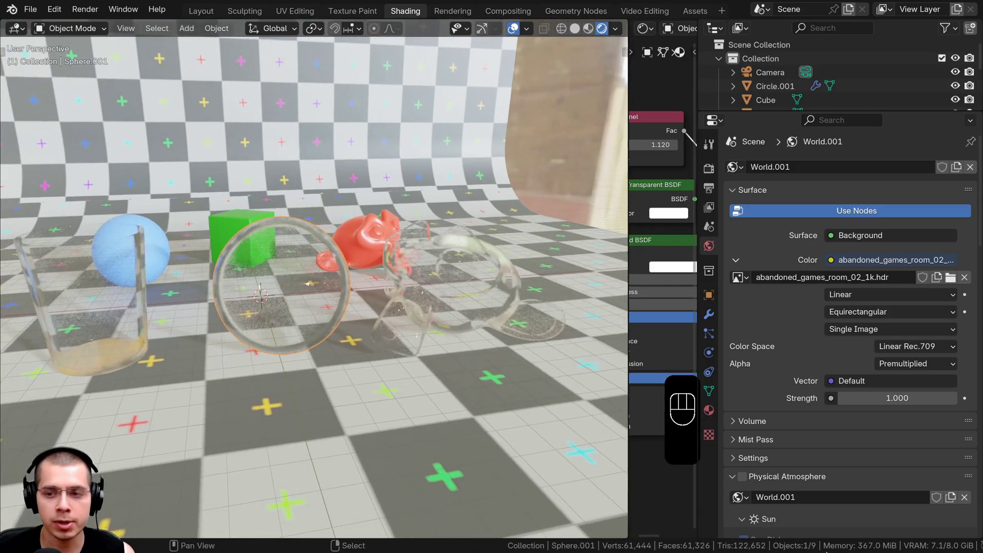
pyautogui.click(842, 398)
pyautogui.click(843, 398)
pyautogui.click(842, 399)
pyautogui.click(842, 399)
pyautogui.click(842, 399)
pyautogui.click(842, 398)
pyautogui.click(842, 399)
pyautogui.click(842, 398)
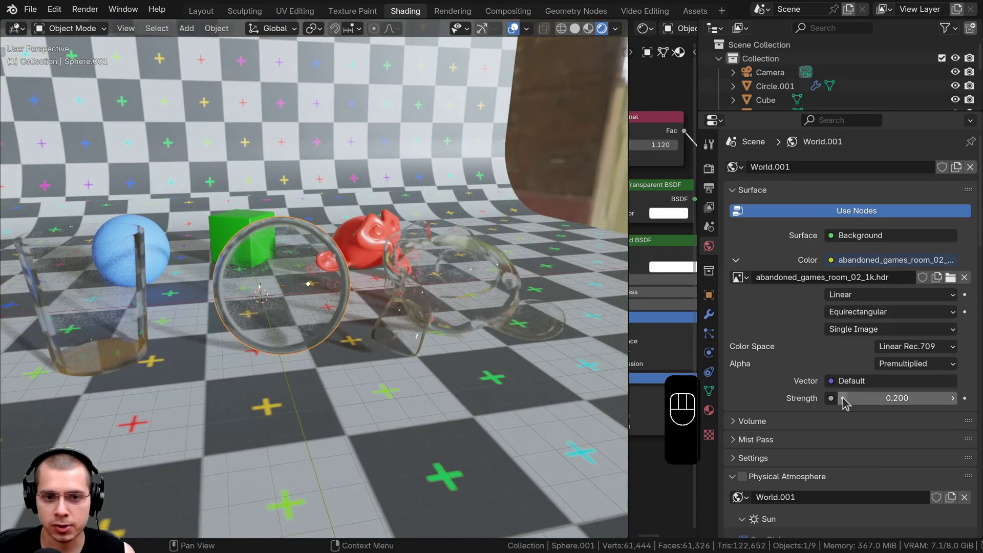
# - Examine the refraction and reflections of the glass monkey head under the HDRI lighting from several angles
pyautogui.moveTo(461, 307); pyautogui.dragTo(358, 312, button='middle')
pyautogui.moveTo(358, 312)
pyautogui.keyDown('shift'); pyautogui.mouseDown(button='middle')
pyautogui.moveTo(443, 325)
pyautogui.moveTo(349, 325)
pyautogui.mouseUp(button='middle'); pyautogui.keyUp('shift')
pyautogui.scroll(3, 349, 325)
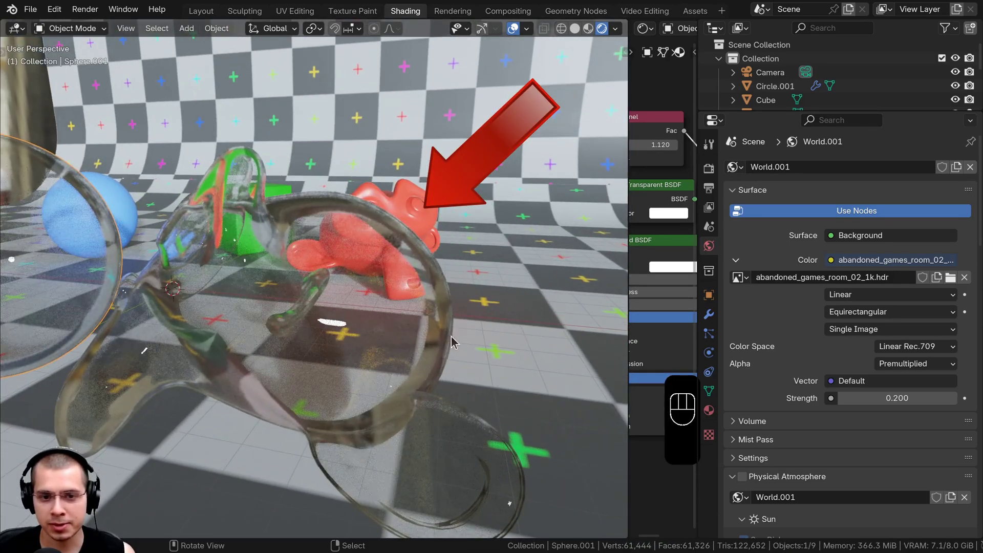
pyautogui.moveTo(410, 250); pyautogui.dragTo(411, 248, button='middle')
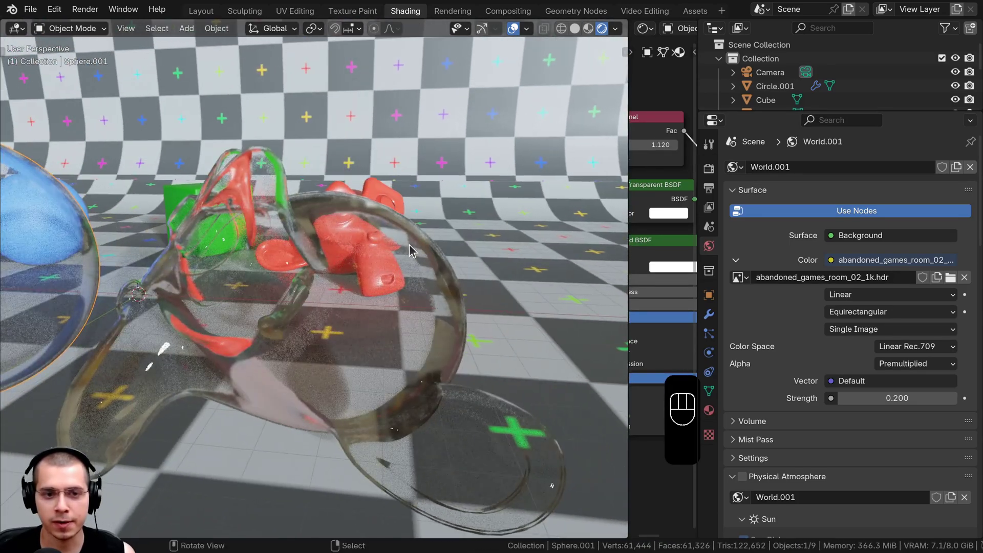
pyautogui.scroll(-5, 386, 227)
pyautogui.moveTo(353, 220); pyautogui.dragTo(460, 173, button='middle')
pyautogui.scroll(-4, 497, 212)
# - Render the final image from the camera view with all objects deselected
pyautogui.press('KP_0')
pyautogui.press('a')
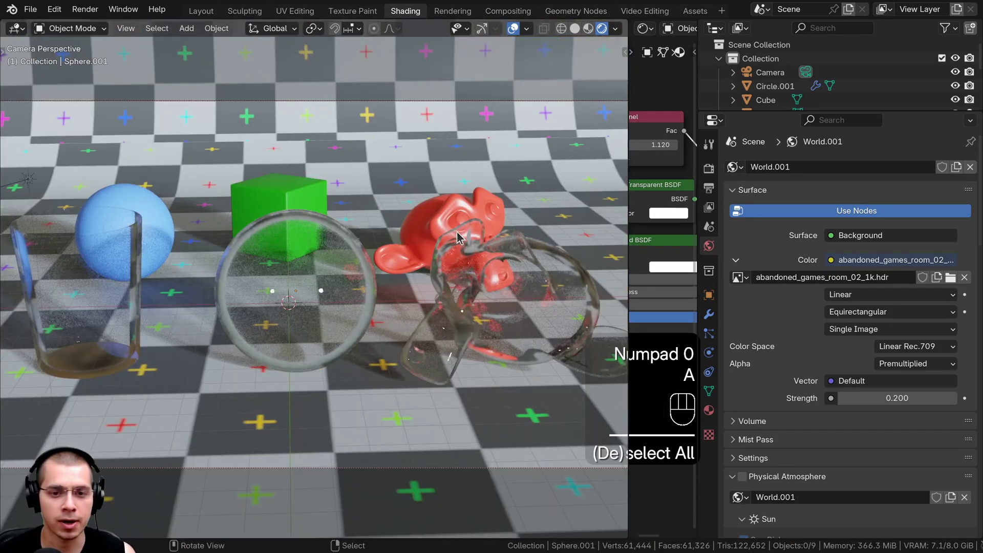
pyautogui.press('F12')
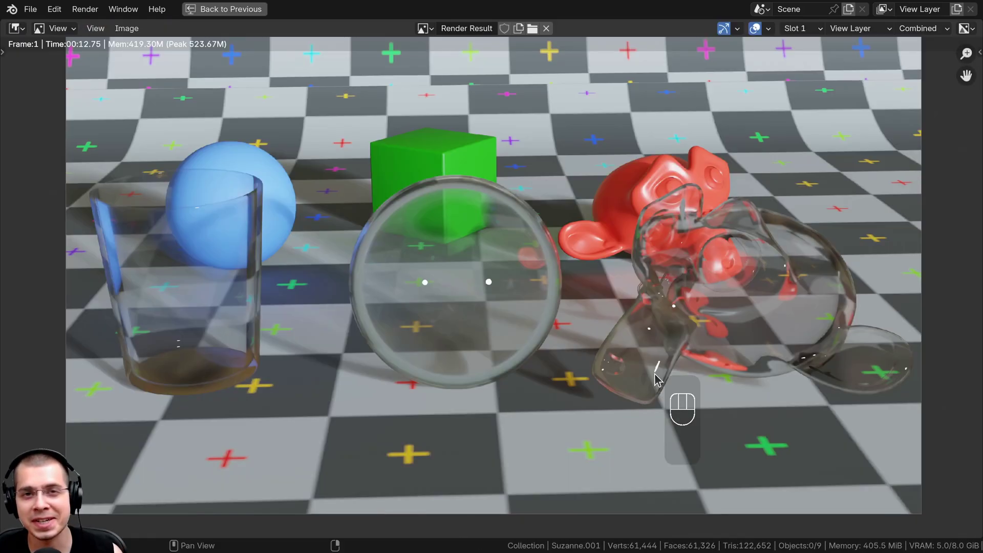